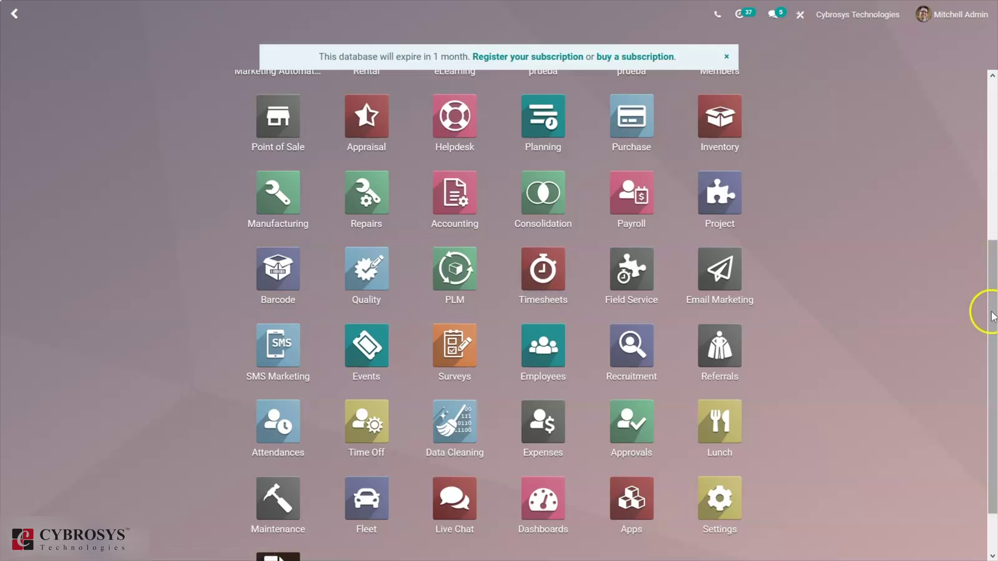
Step: Open the Apps catalogue and search the modules for "Belgium -"
scroll(993, 317, "down", 2)
left_click(628, 470)
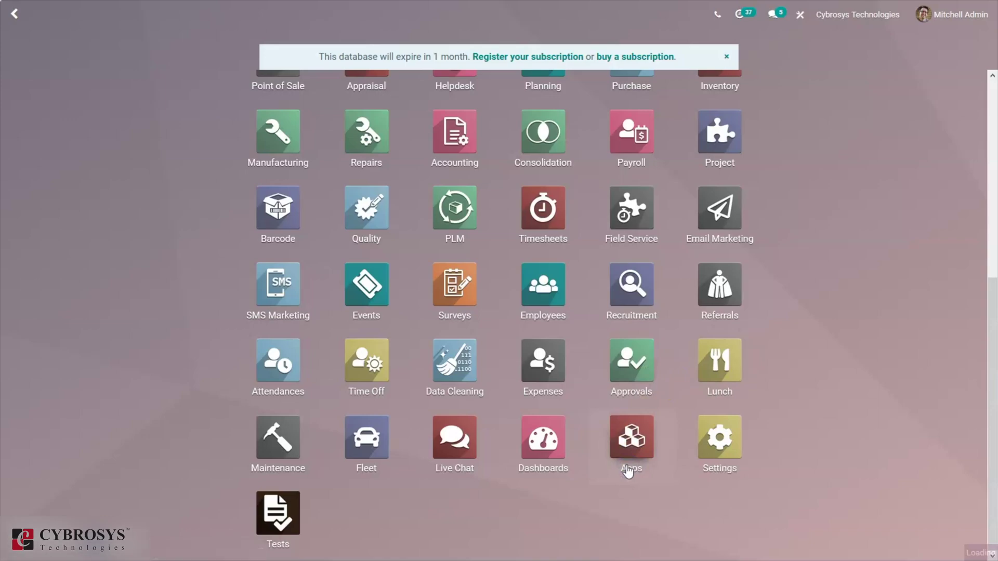
key("BackSpace")
type("Belgium -")
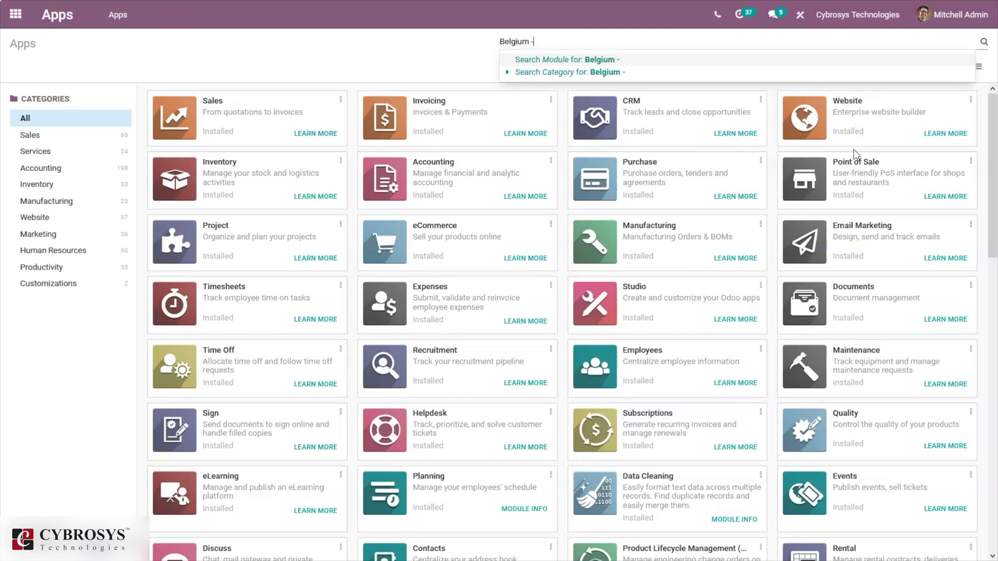
key("Return")
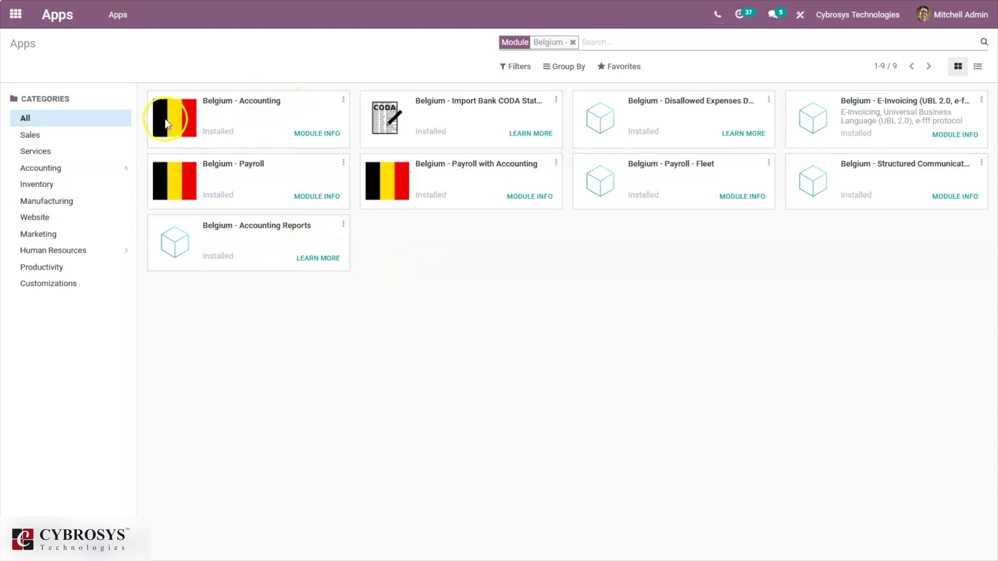
Step: Open the list of managed companies from the general settings
left_click(17, 19)
left_click_drag(992, 200, 990, 555)
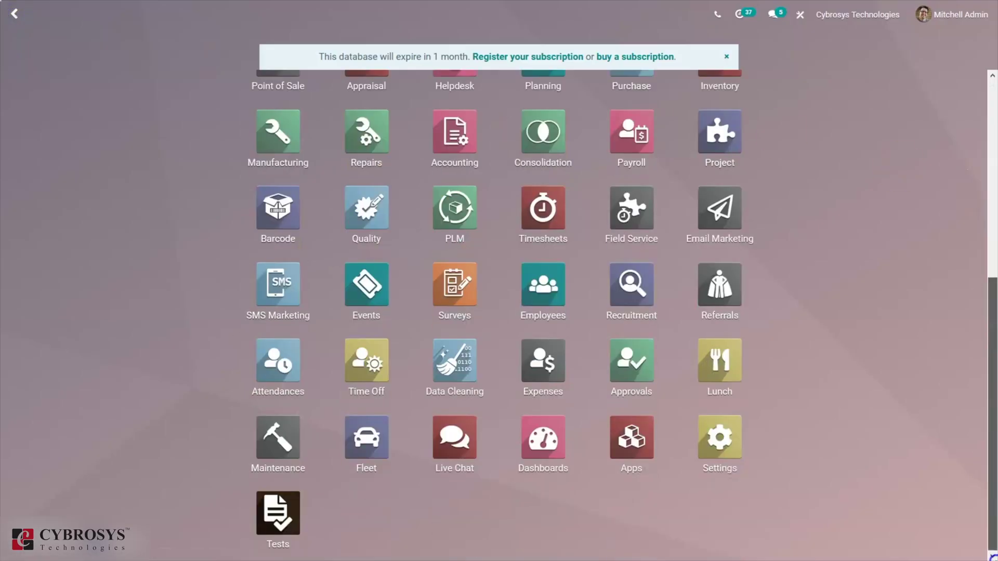
left_click(694, 439)
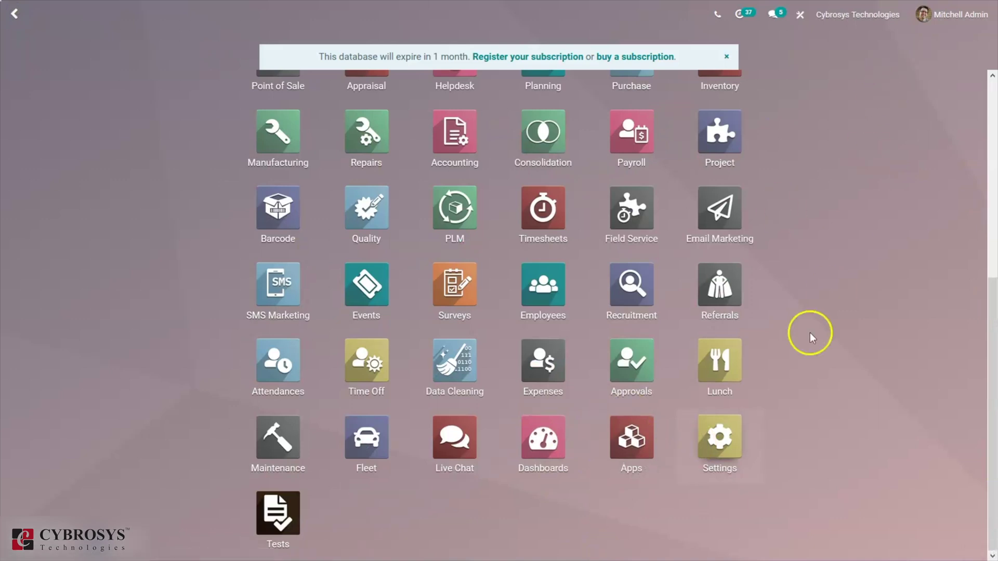
left_click(706, 461)
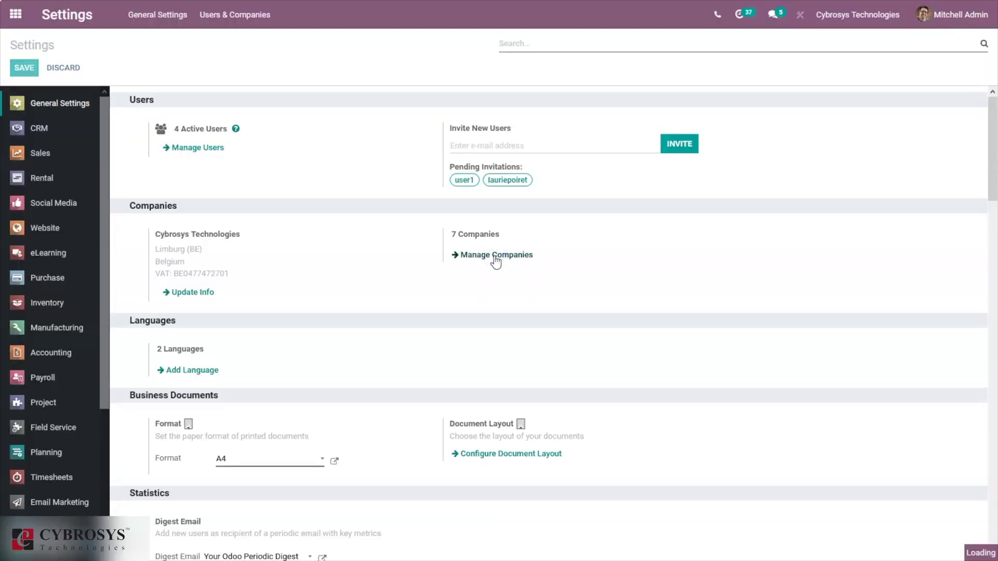
left_click(495, 256)
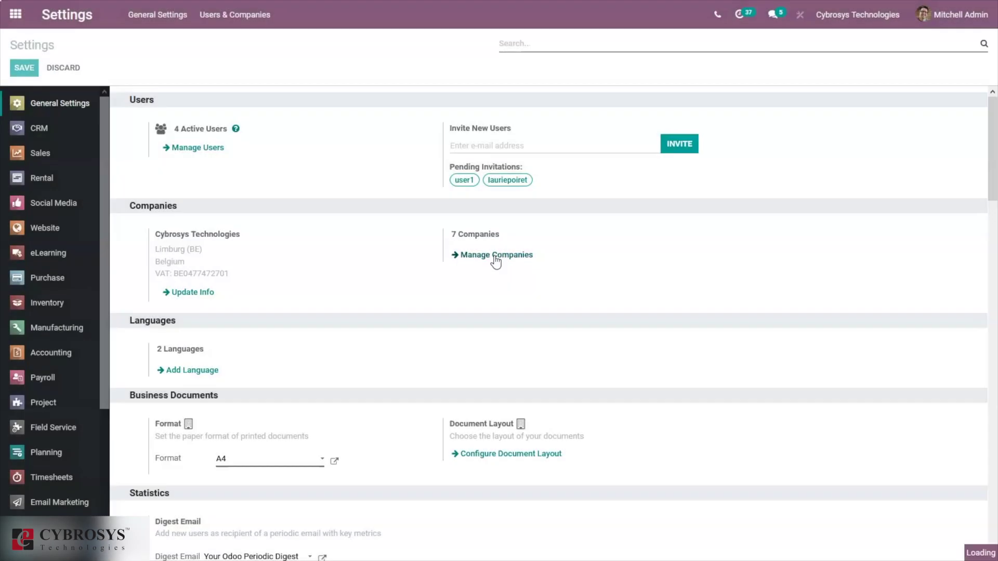
Step: Open the Cybrosys Technologies company record, review and save its details, and check which company is active in the company selector
left_click(390, 221)
left_click(381, 166)
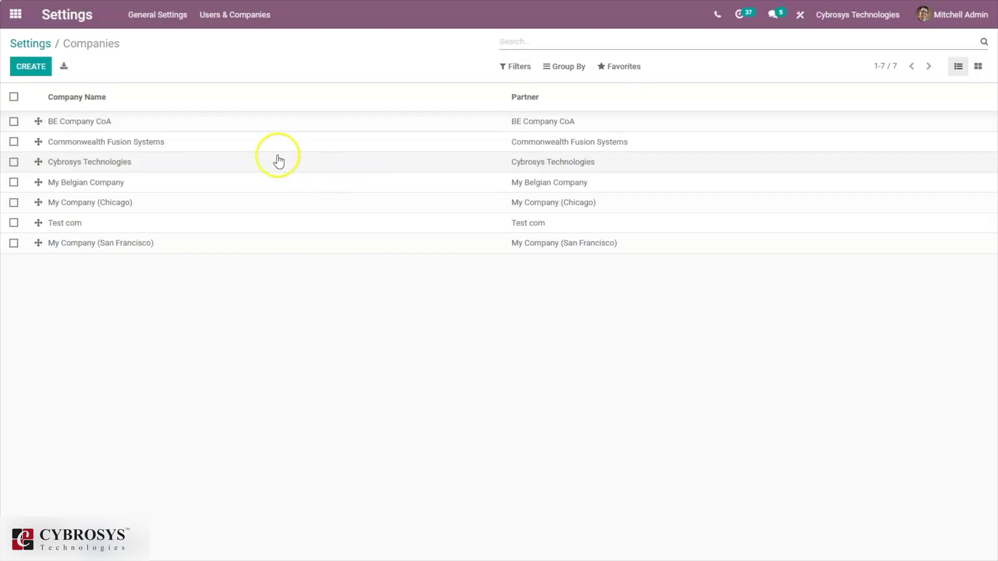
left_click(89, 162)
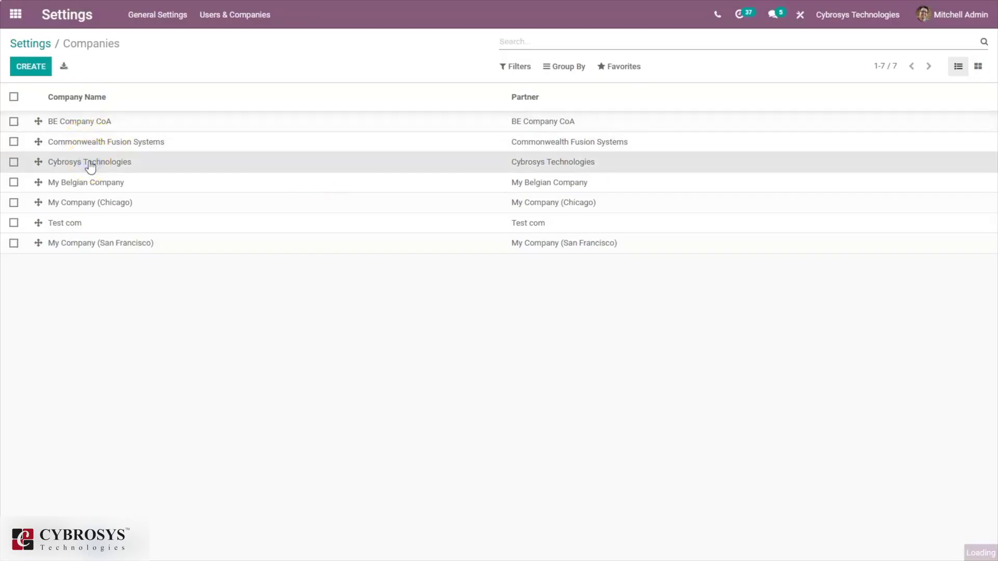
left_click(29, 69)
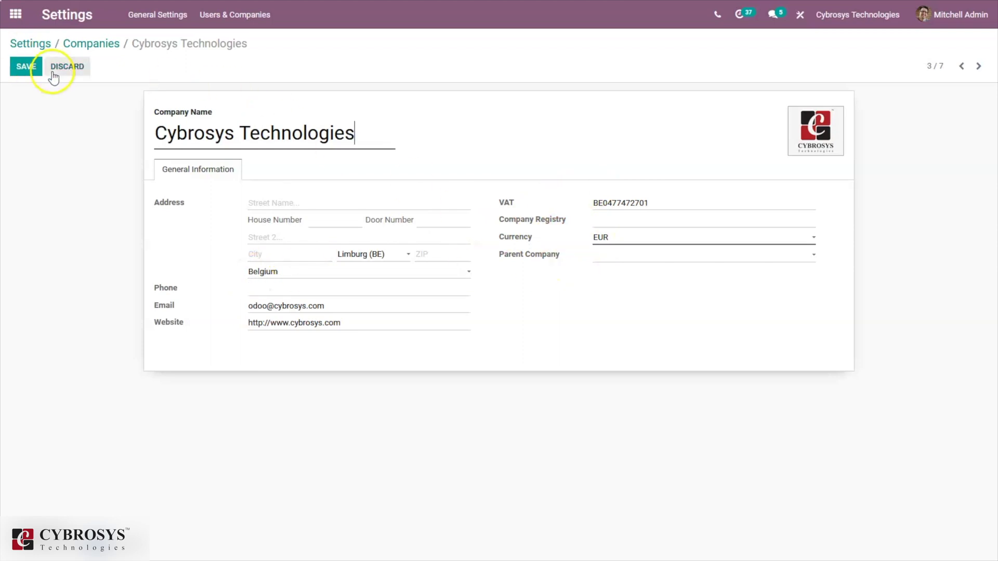
left_click(18, 73)
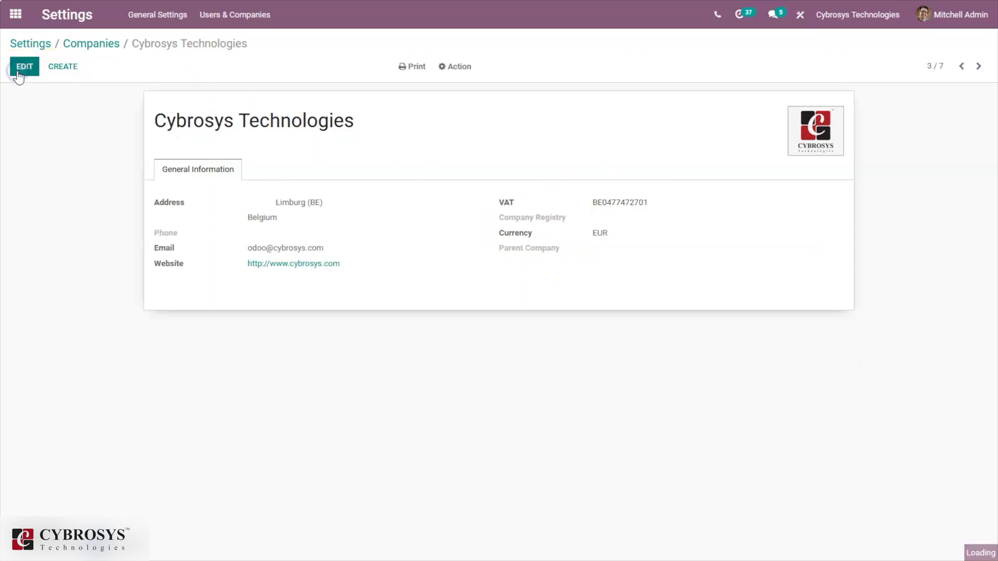
left_click(873, 16)
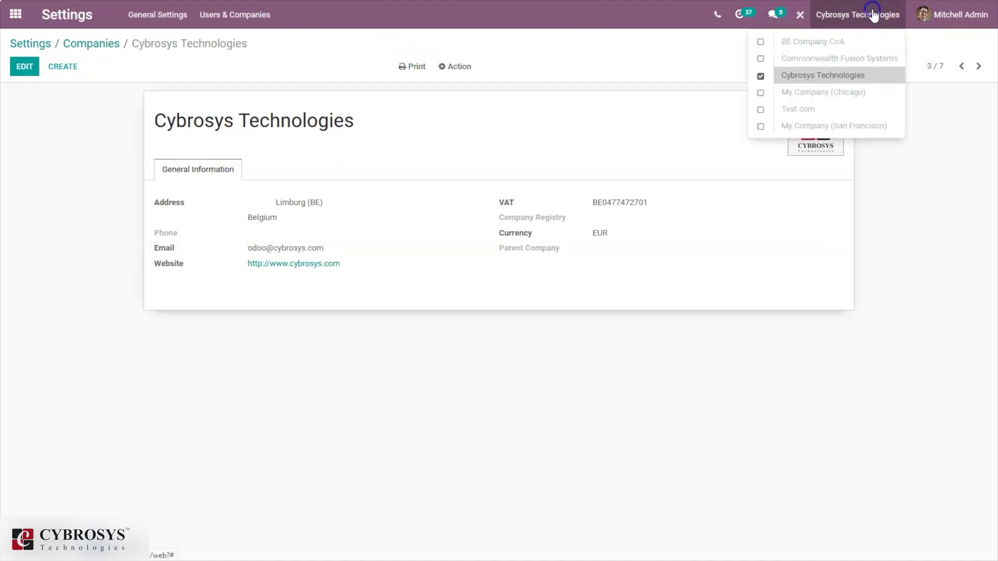
left_click(629, 59)
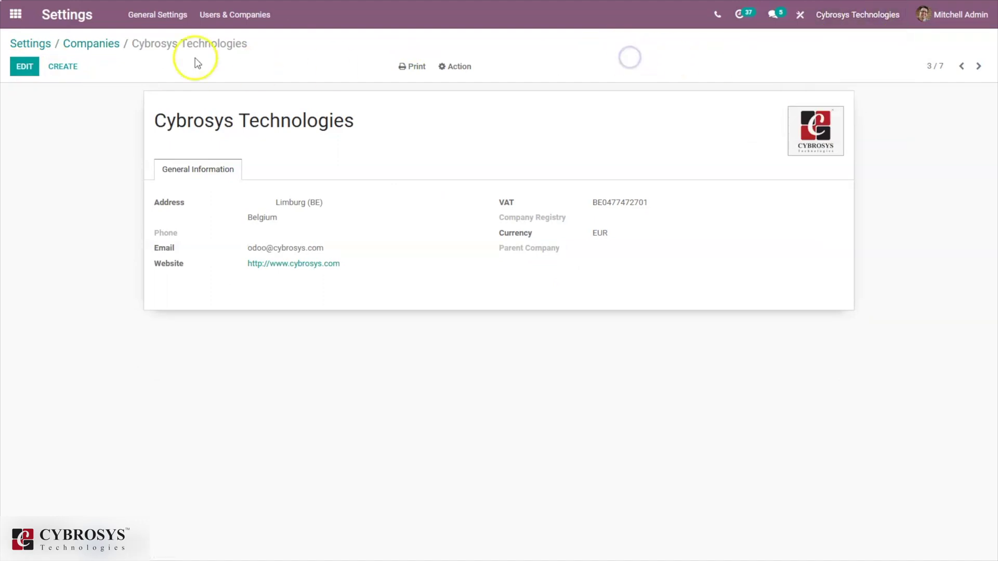
Step: Open the Accounting configuration settings and search them for "countr" to locate the Fiscal Country setting
left_click(15, 14)
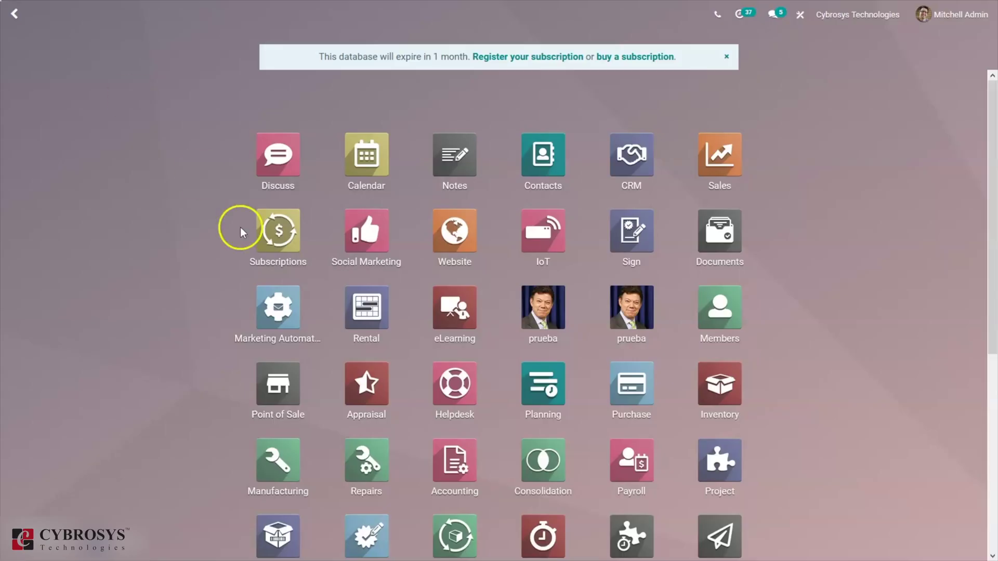
left_click(439, 446)
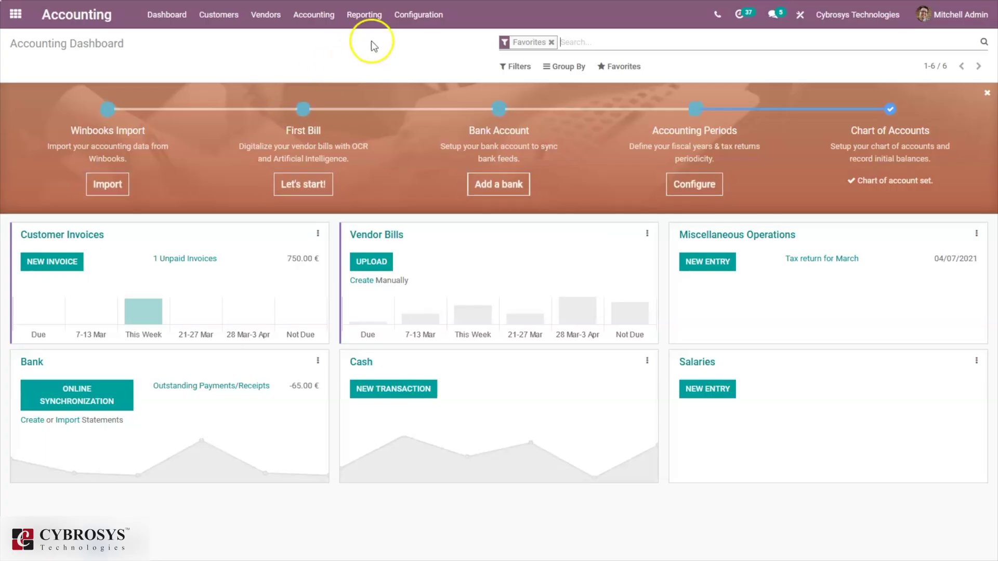
left_click(418, 14)
left_click(419, 40)
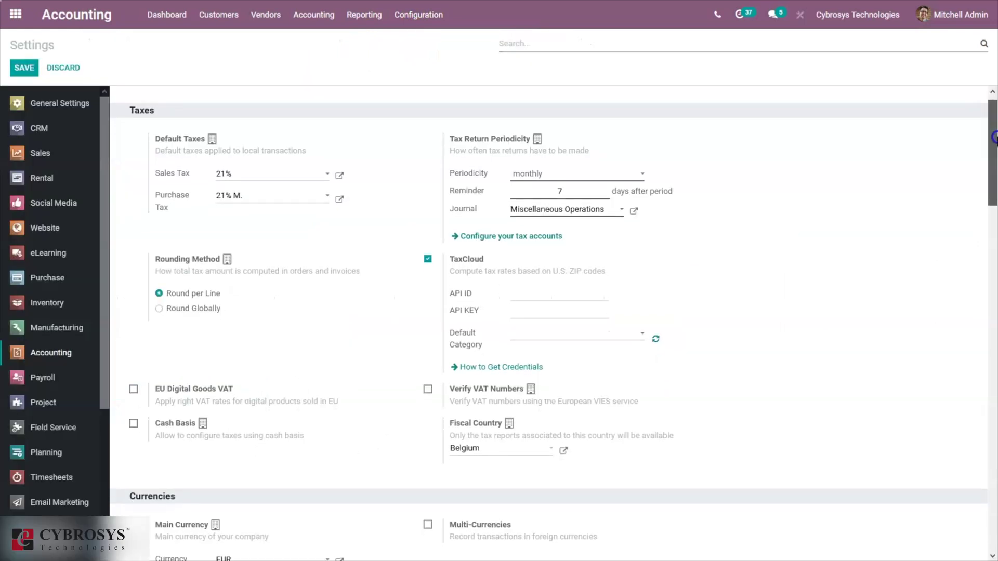
left_click(669, 42)
type("countr")
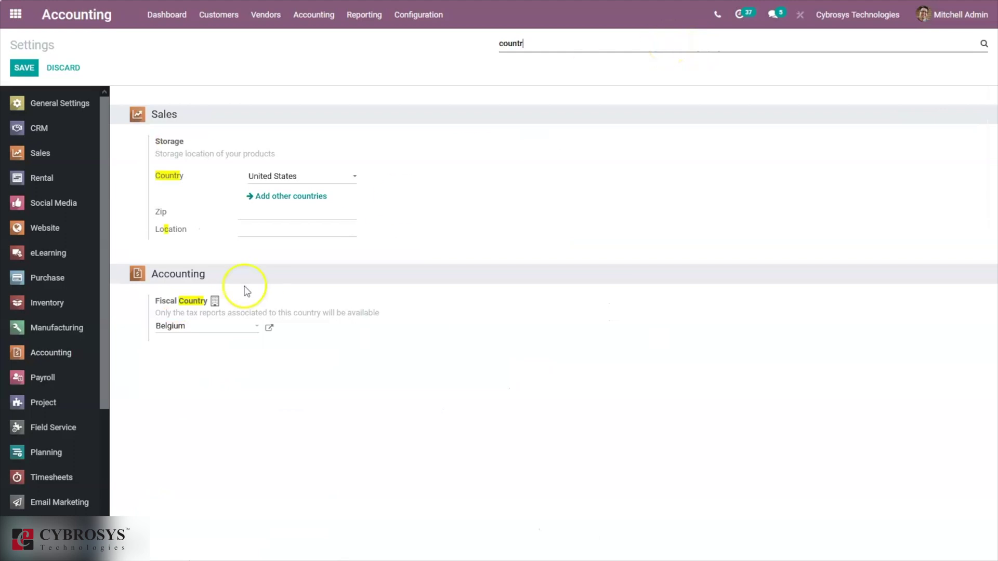
mouse_move(173, 331)
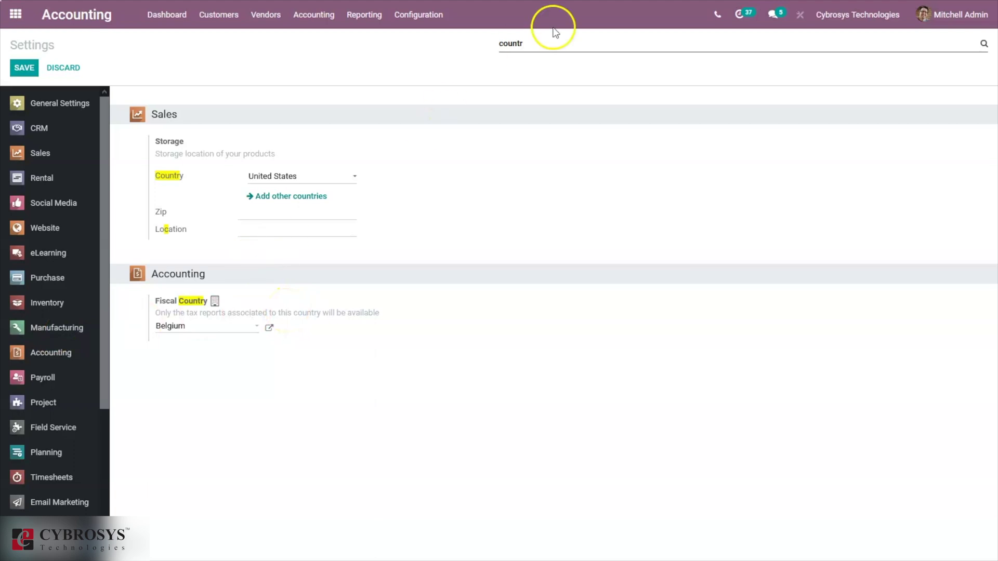
Step: Replace the settings search term with "fisc" to view the fiscal options, and clear the search
key("BackSpace")
key("BackSpace")
key("BackSpace")
key("BackSpace")
key("BackSpace")
key("BackSpace")
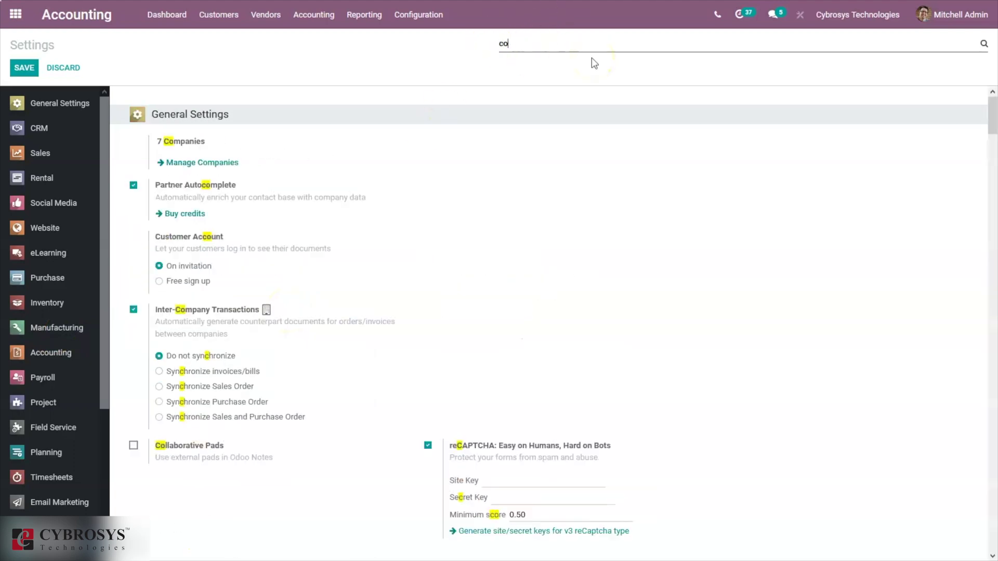
type("f")
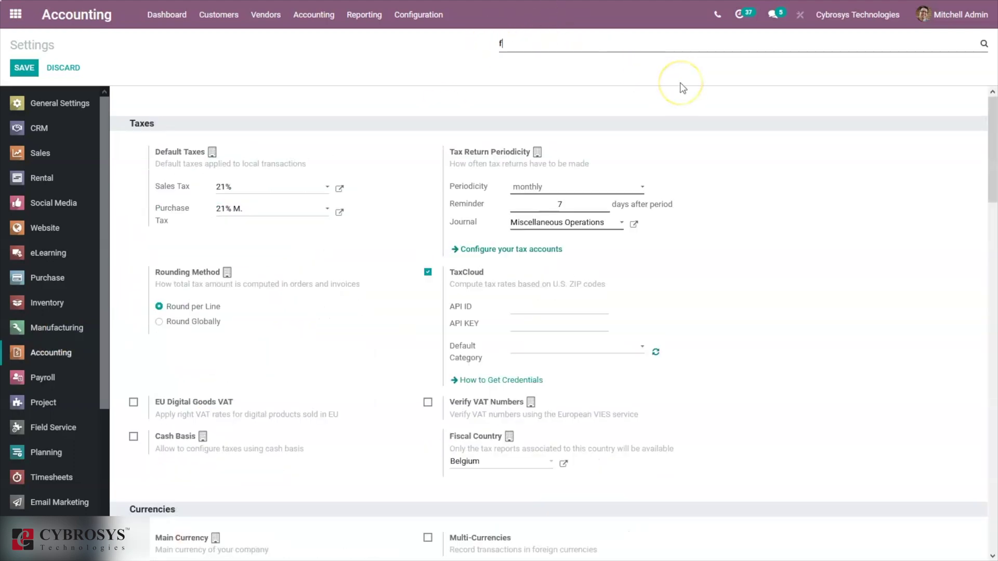
type("isc")
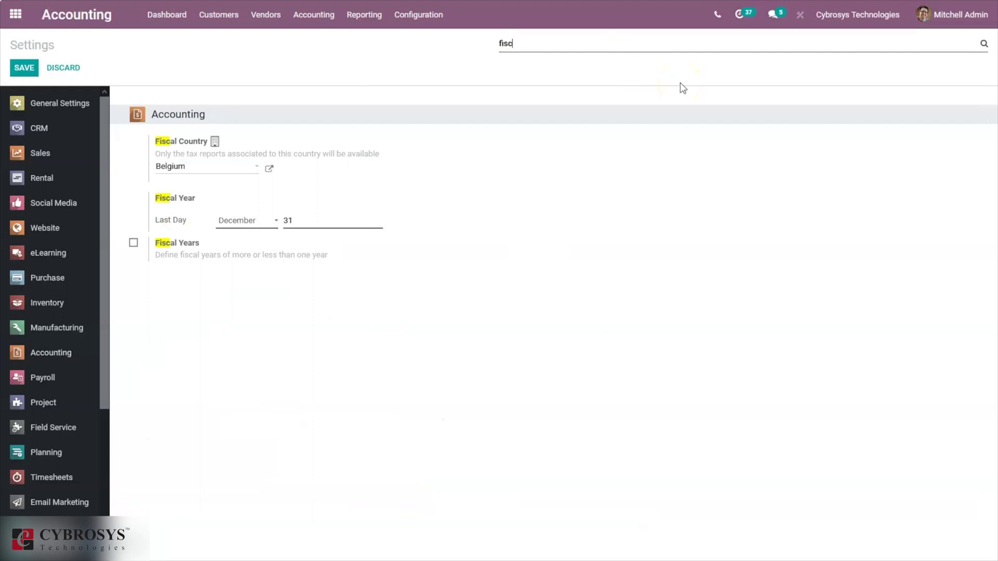
key("BackSpace")
key("BackSpace")
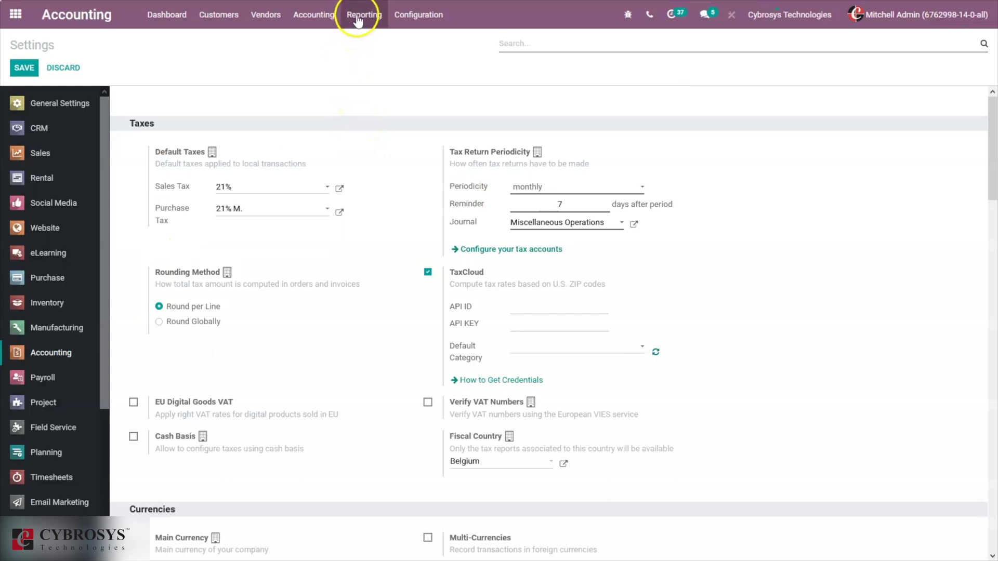
Step: Open the Chart of Accounts and look through the account codes, names and types
left_click(410, 14)
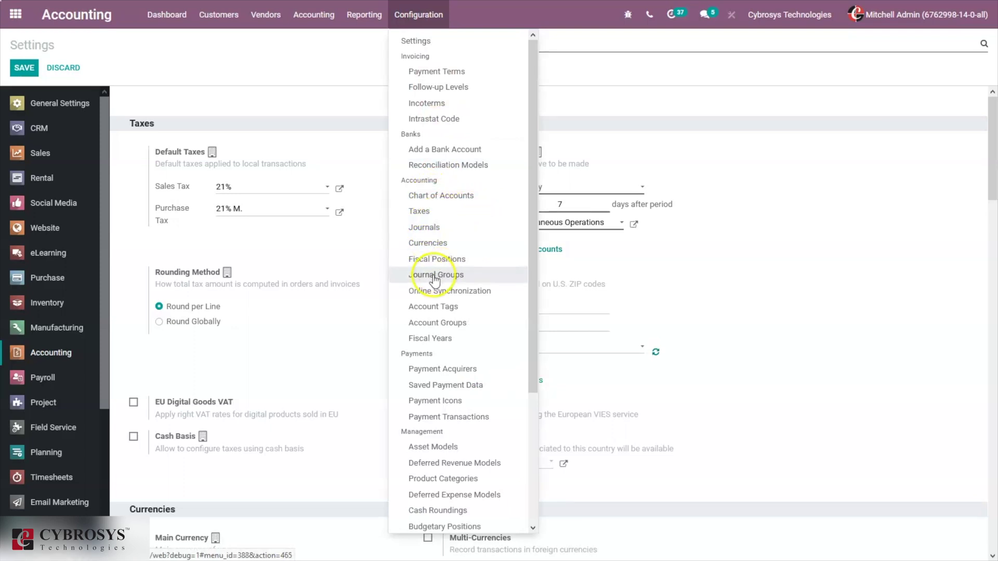
left_click(436, 196)
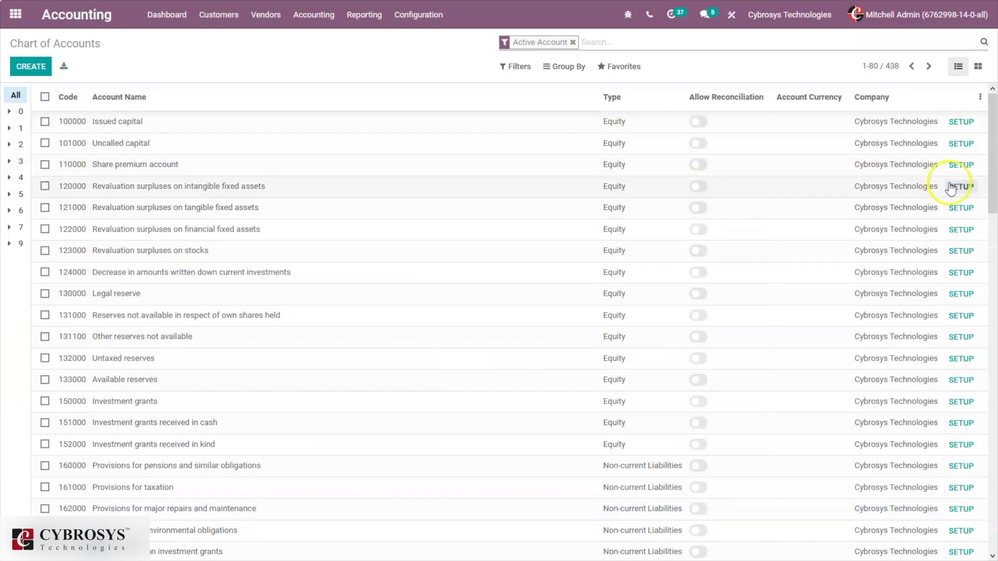
scroll(996, 169, "down", 2)
scroll(994, 162, "up", 2)
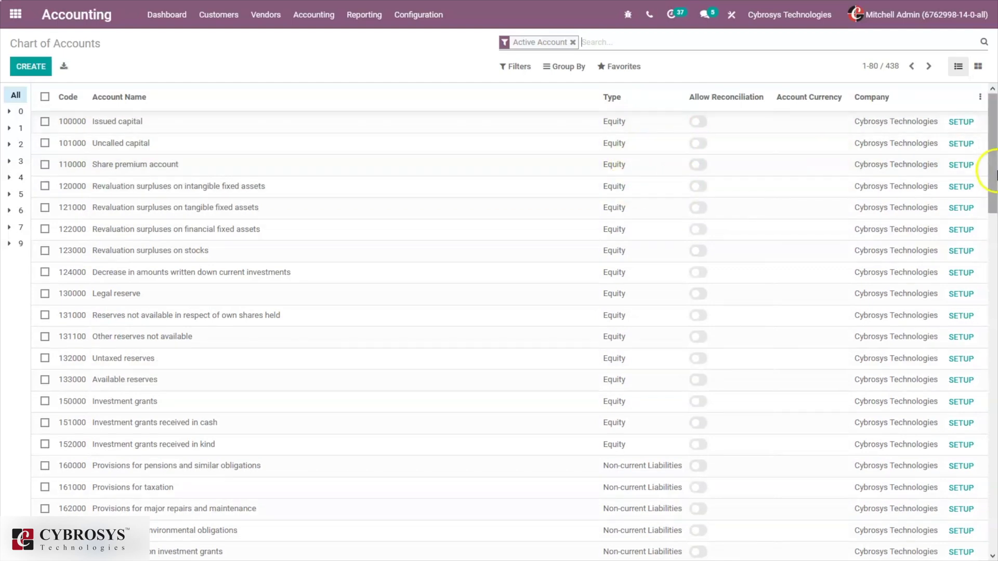
left_click_drag(995, 169, 994, 216)
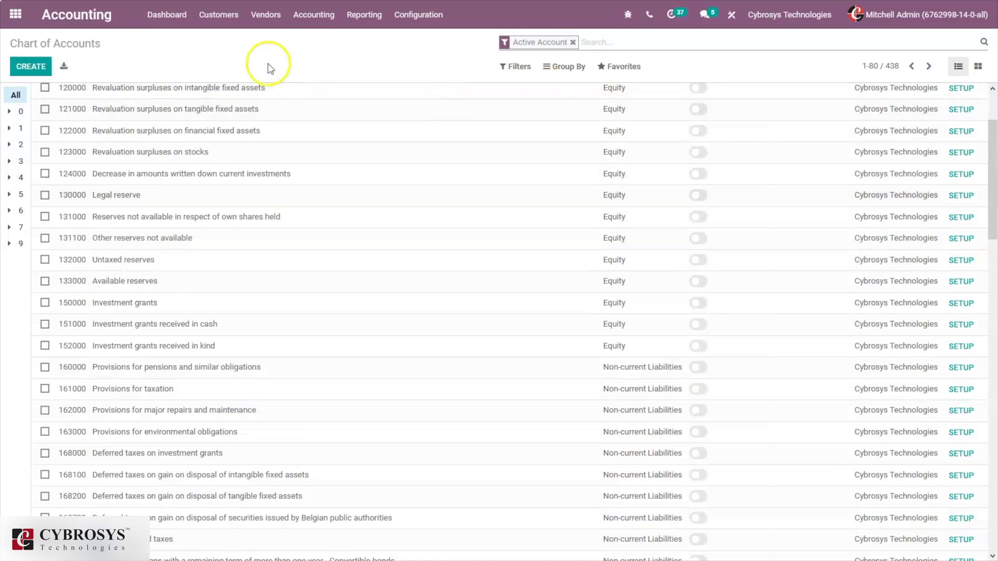
Step: Open the list of taxes and view the 6% sales tax's definition and advanced options
left_click(425, 15)
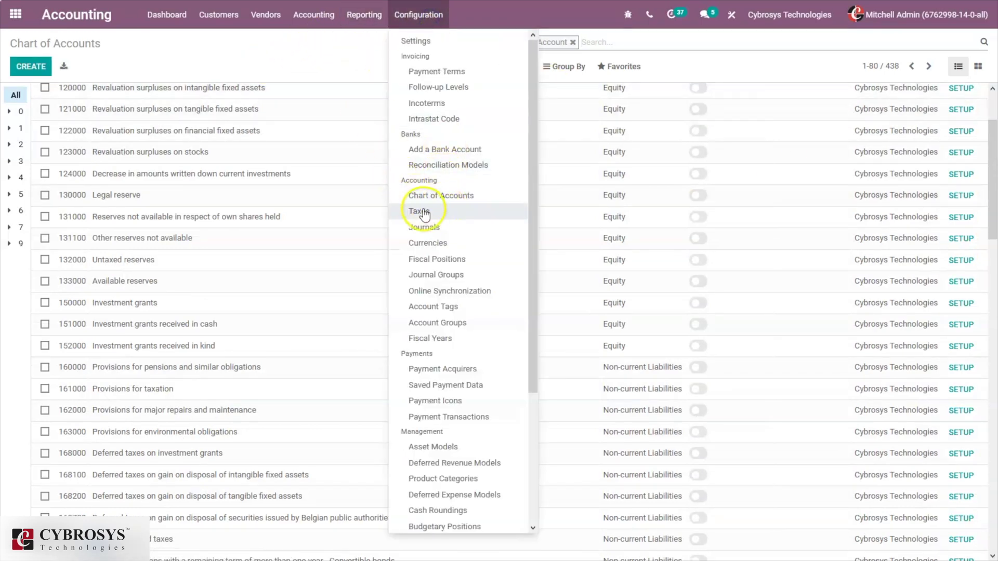
left_click(425, 213)
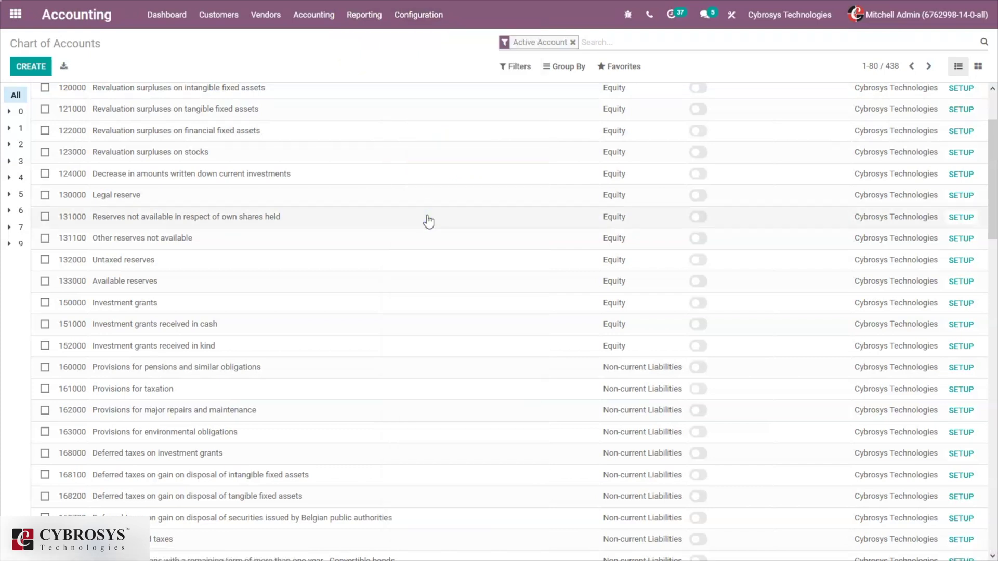
left_click(333, 220)
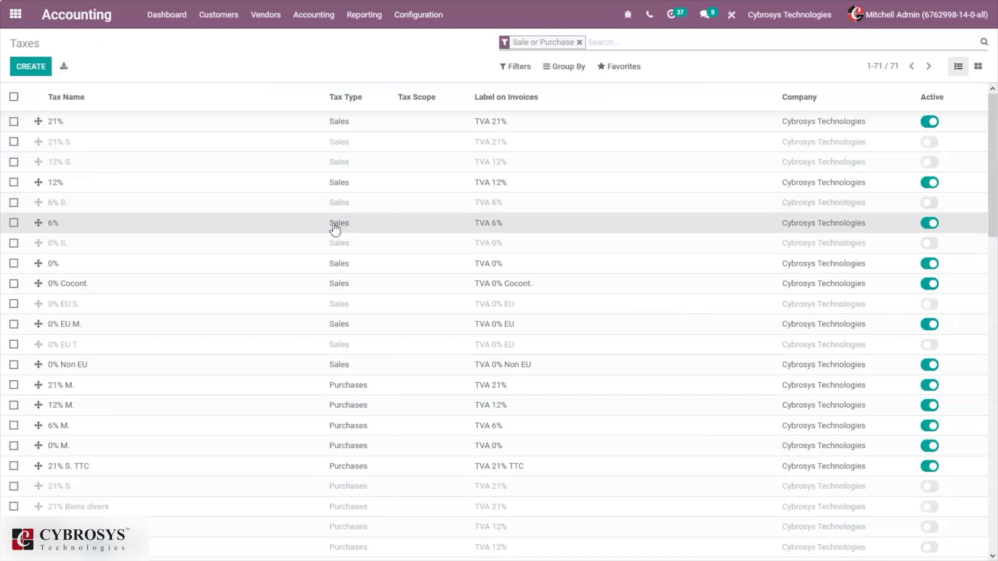
left_click(256, 194)
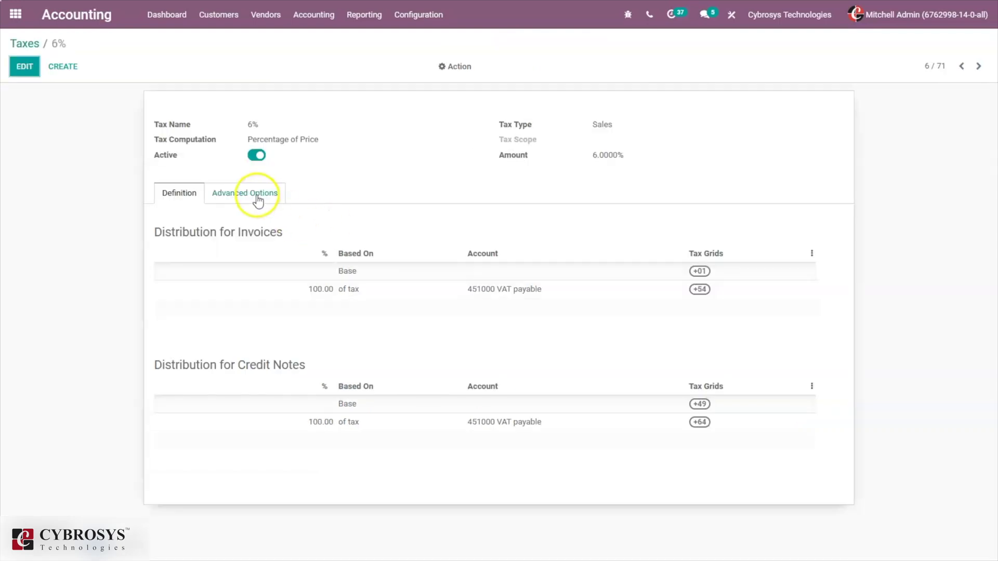
Step: Open the Customer Invoices journal from the journals list for editing
left_click(409, 14)
left_click(441, 226)
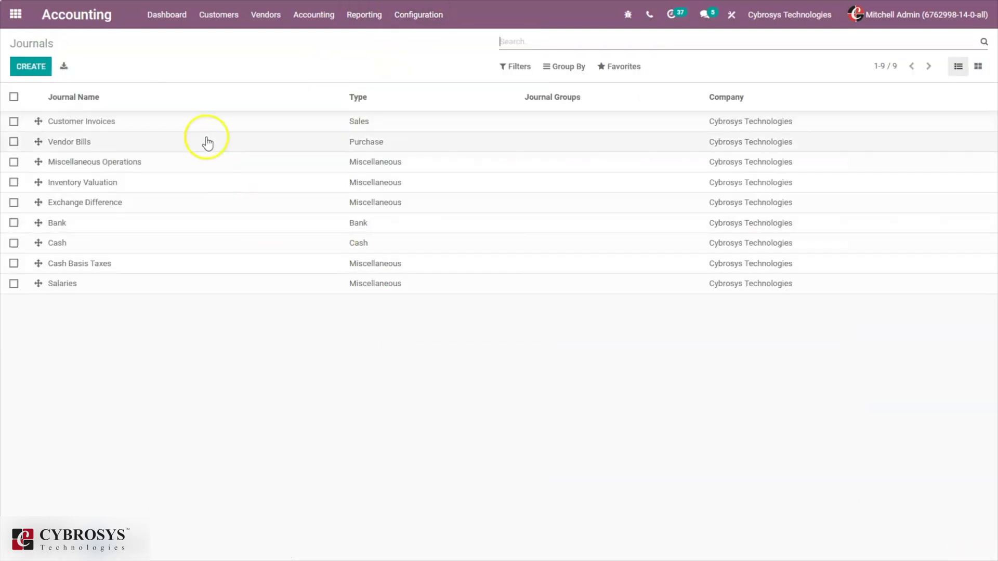
left_click(169, 127)
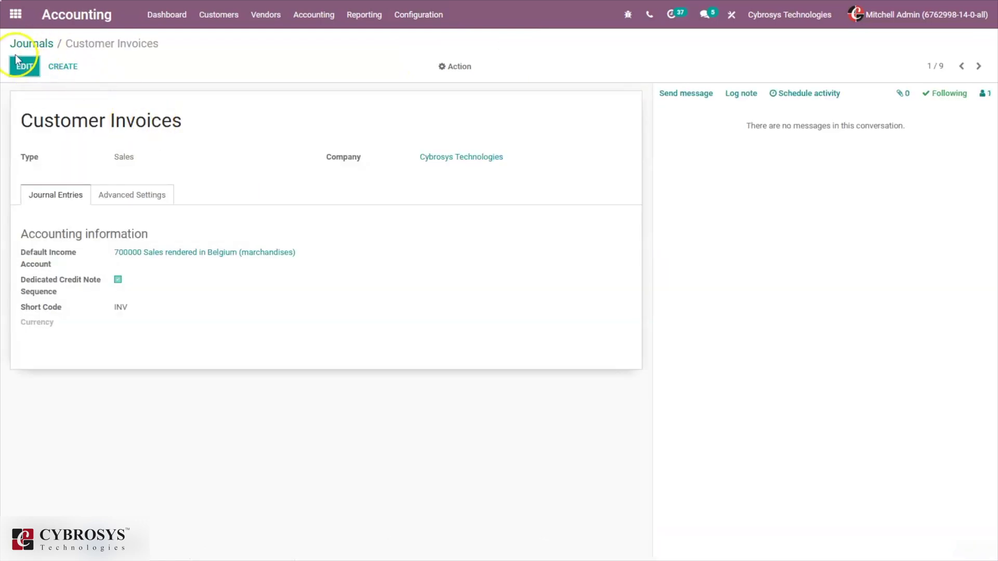
left_click(17, 65)
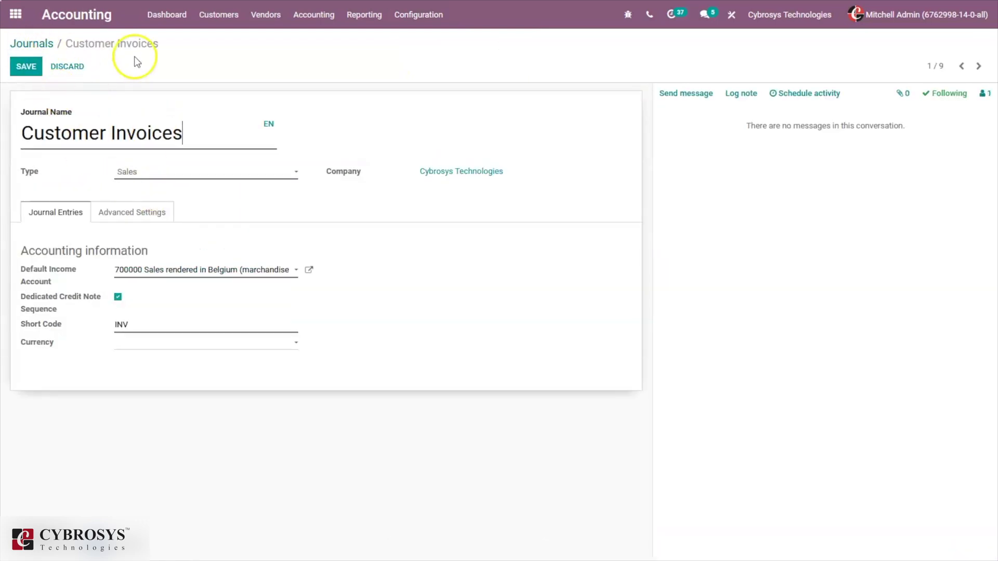
Step: Review the communication type and standard options in the Customer Invoices journal's advanced settings, save the journal and return to the journals list
left_click(147, 218)
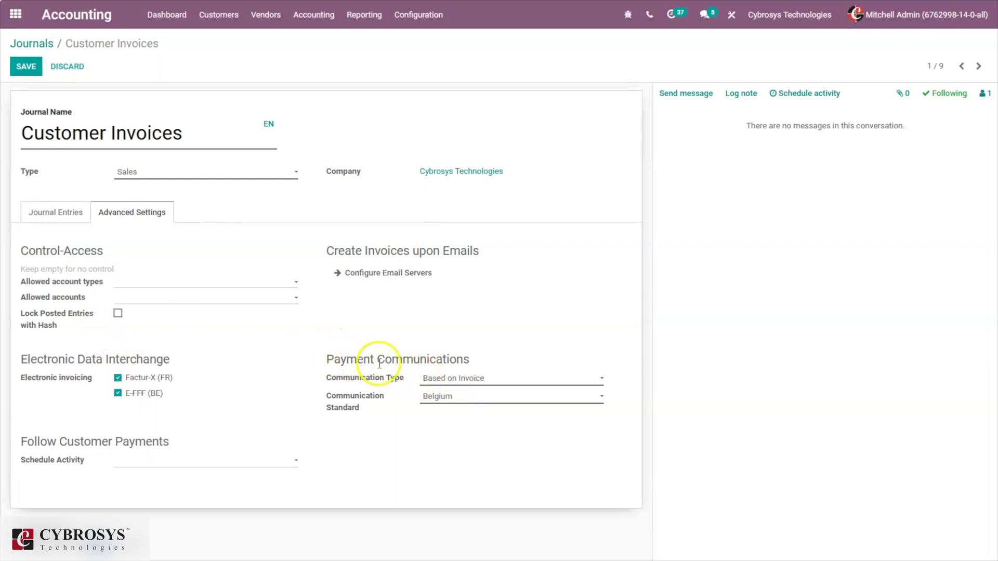
left_click(440, 380)
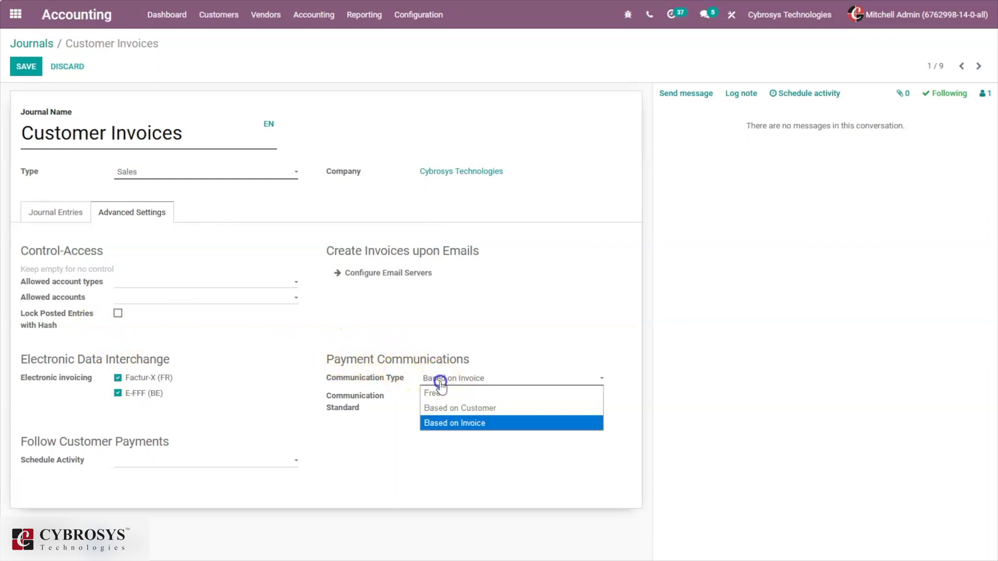
left_click(366, 369)
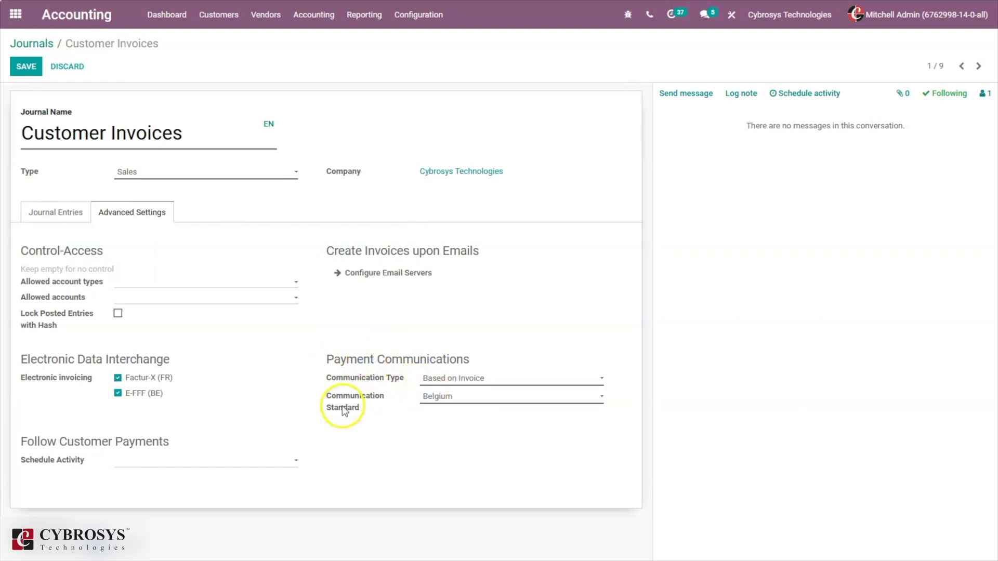
left_click(439, 400)
left_click(383, 424)
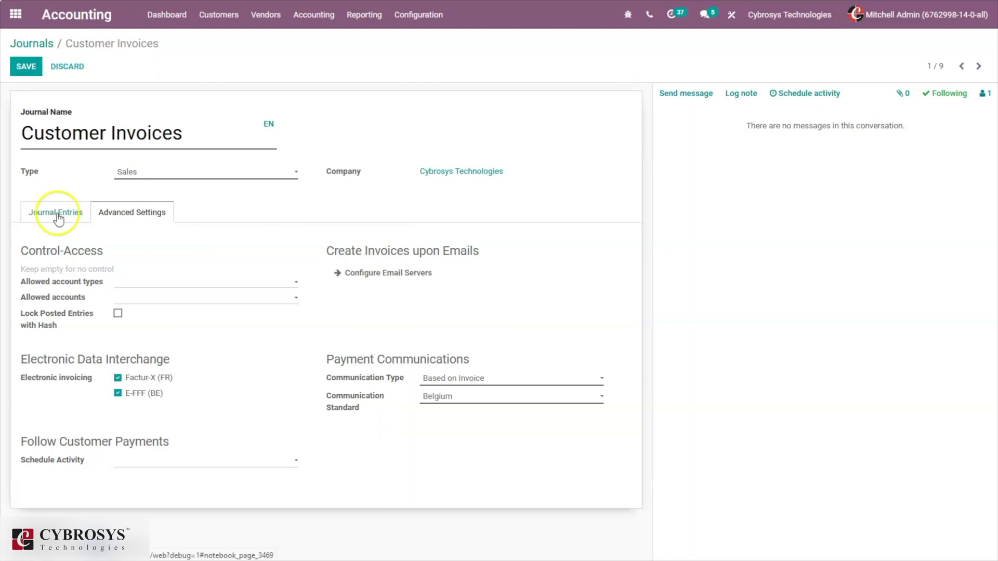
left_click(26, 71)
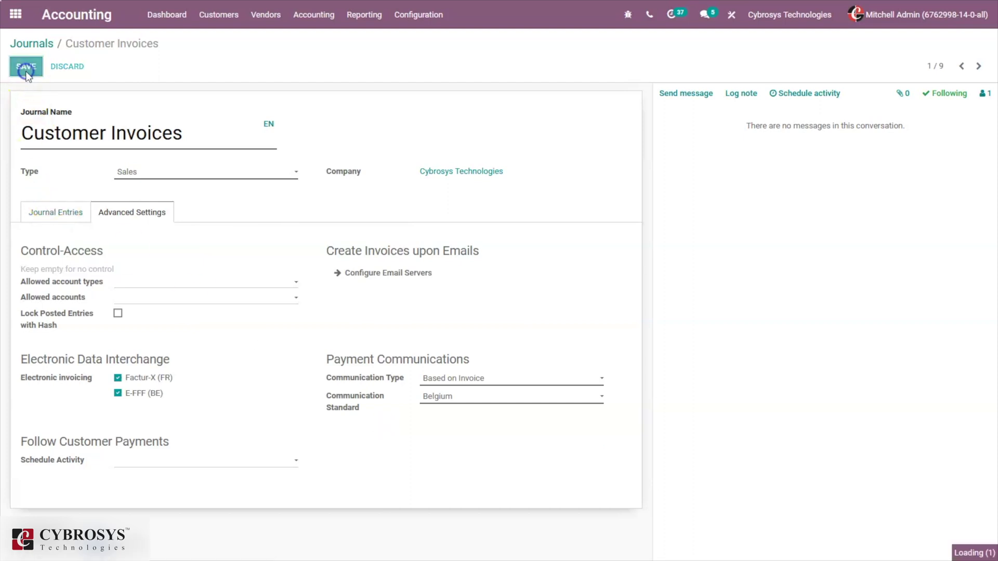
left_click(33, 43)
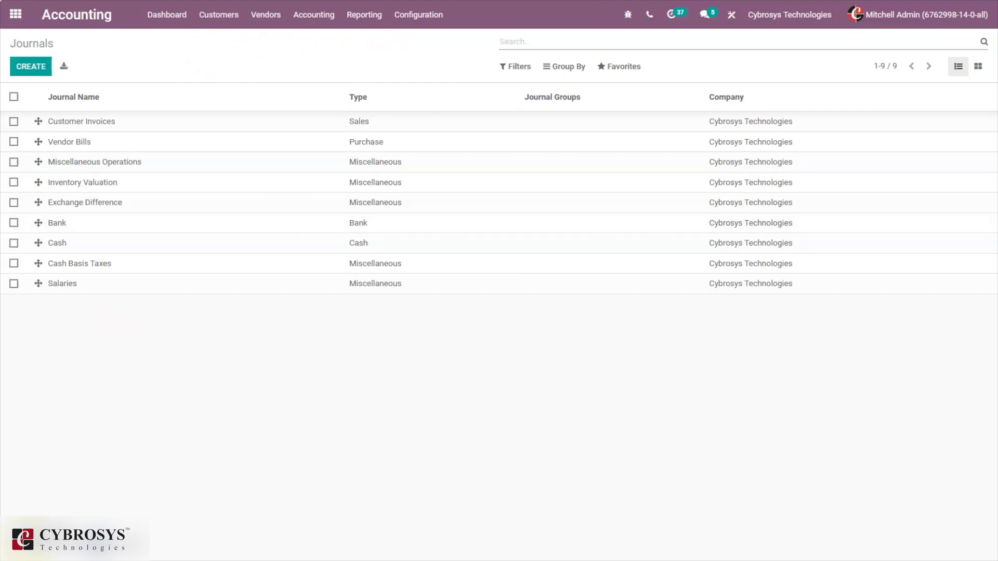
Step: Open the list of currencies and look through their symbols, rates and activation status
left_click(410, 20)
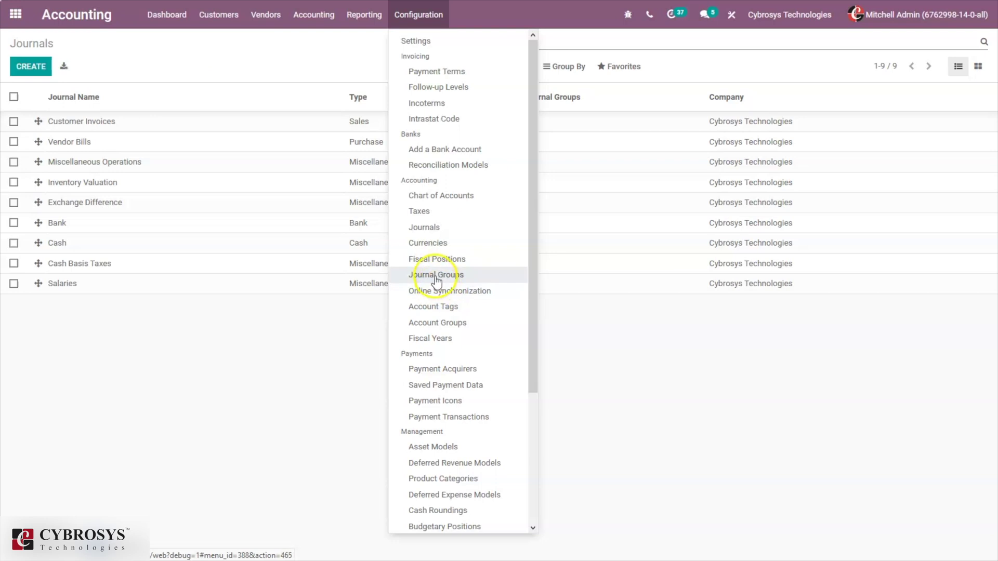
left_click(434, 245)
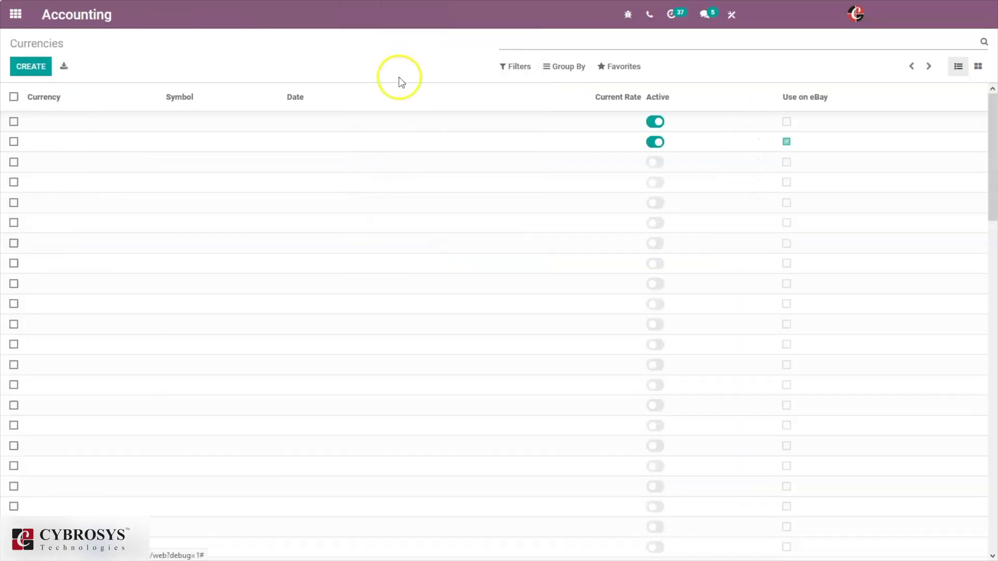
left_click_drag(992, 151, 992, 285)
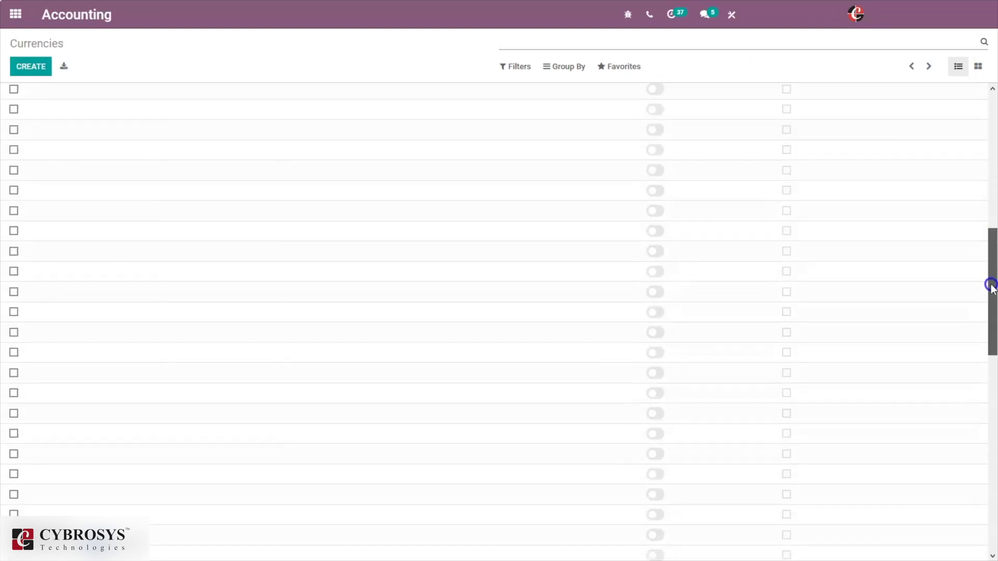
left_click(958, 65)
Step: Examine the tax and account mappings of the Régime Intra-Communautaire fiscal position, and return to the Fiscal Positions list
left_click(418, 18)
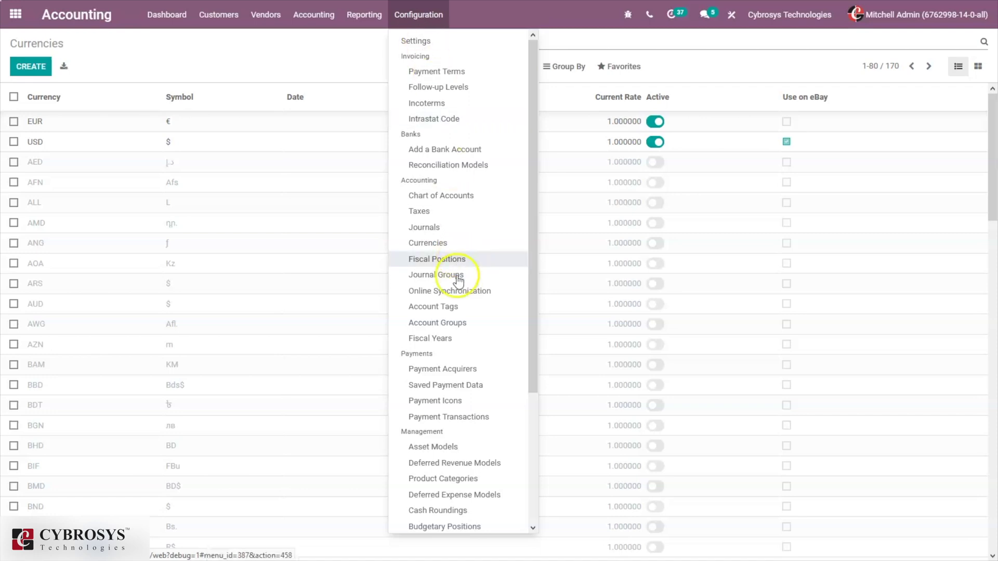
left_click(448, 259)
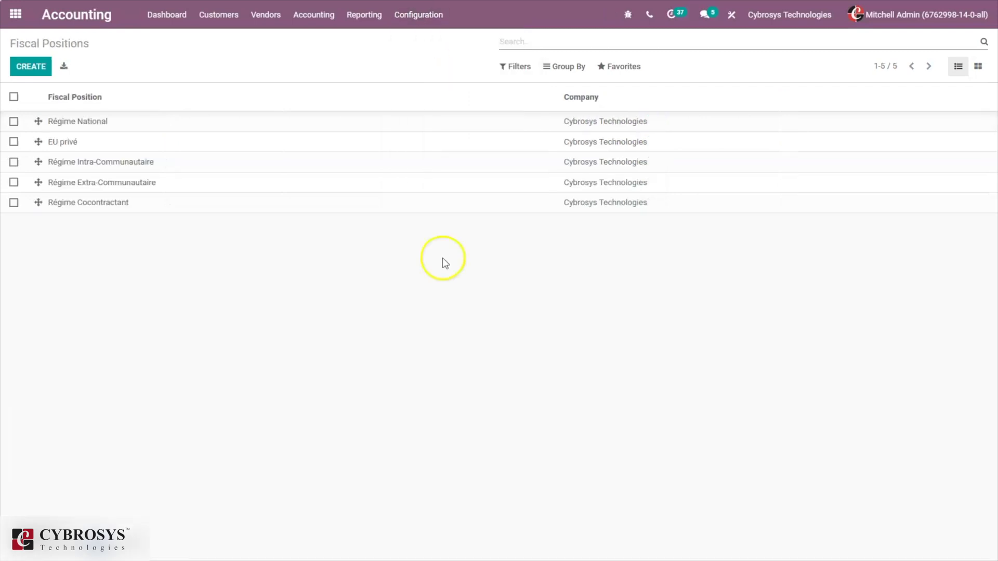
left_click(118, 165)
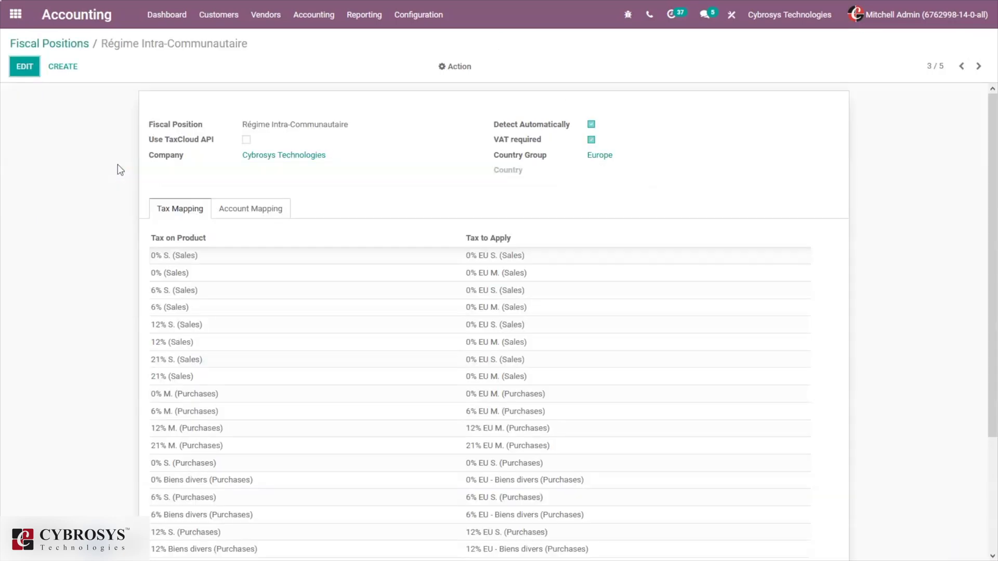
left_click(266, 208)
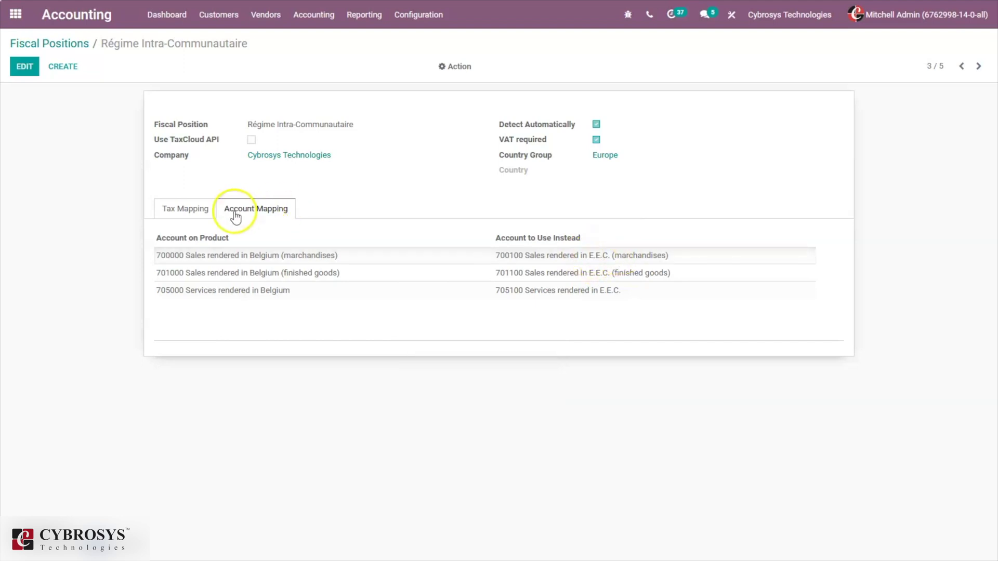
left_click(186, 210)
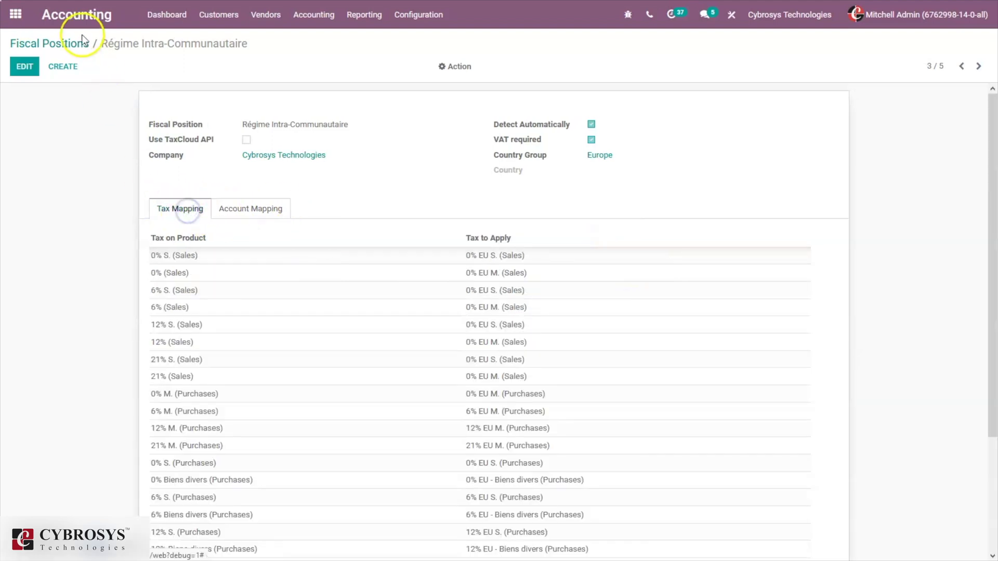
left_click(69, 49)
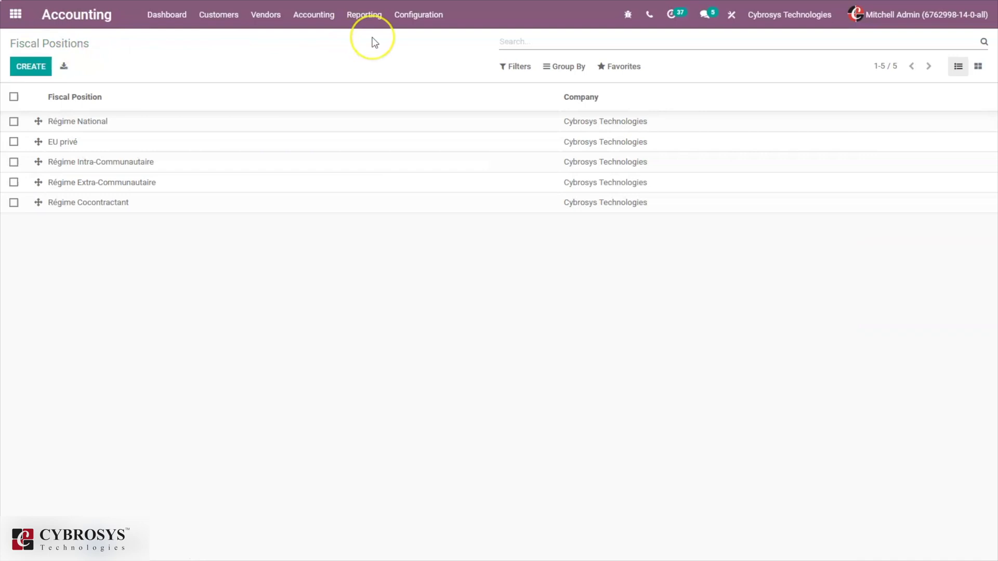
Step: Open the disallowed expenses category 1201, Impôts non déductibles, from the accounting configuration
left_click(412, 18)
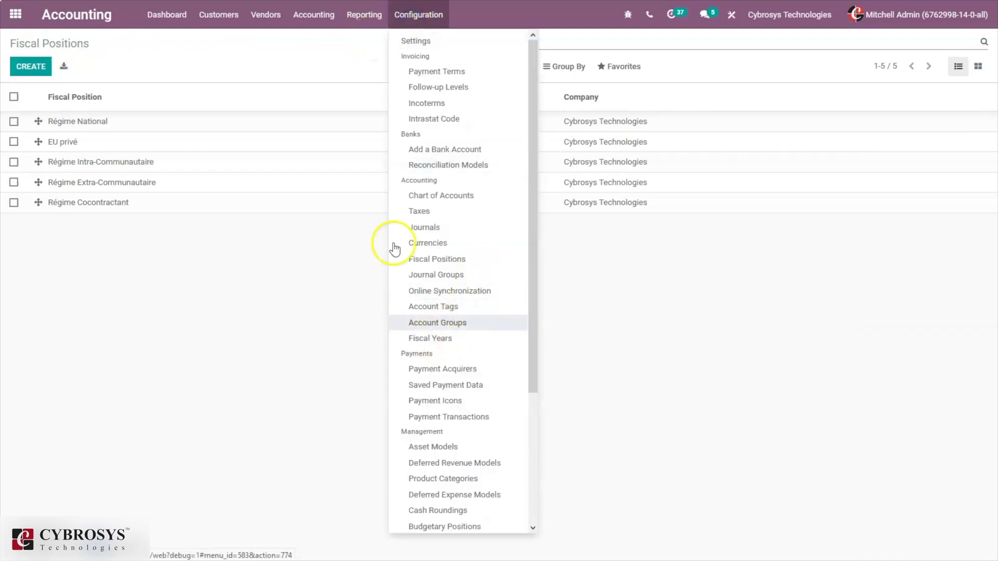
left_click(235, 393)
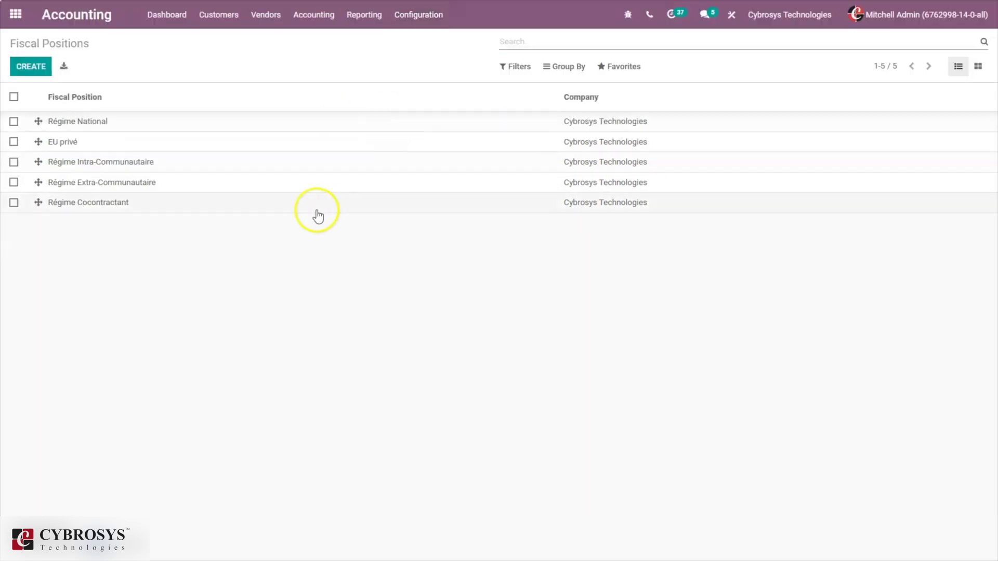
left_click(418, 23)
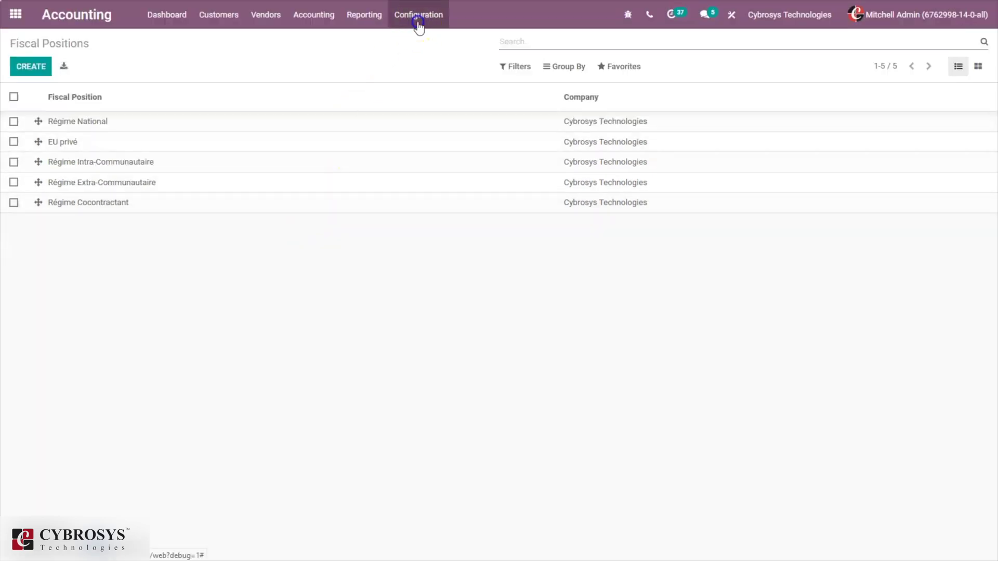
left_click_drag(529, 319, 522, 531)
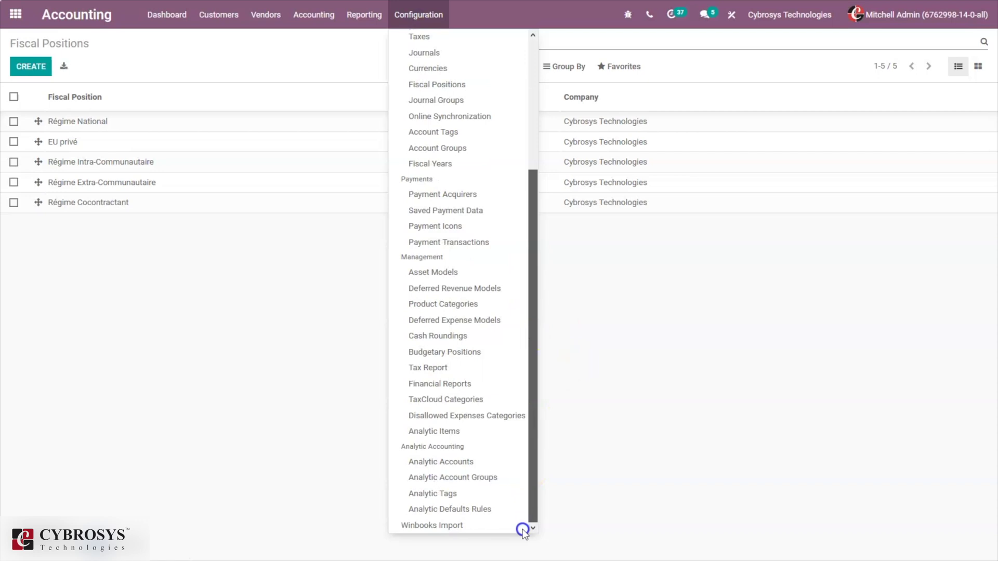
left_click(460, 415)
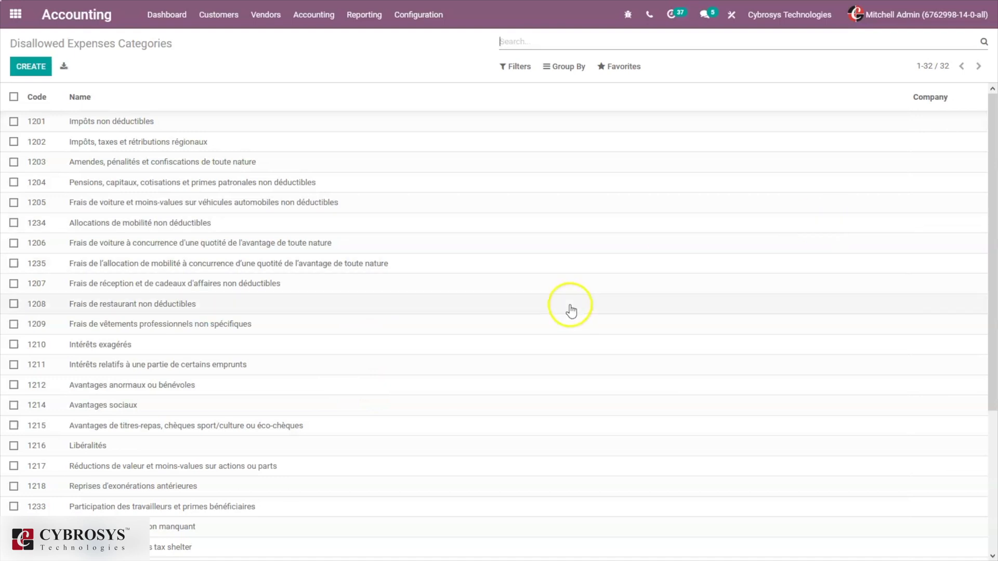
left_click(223, 128)
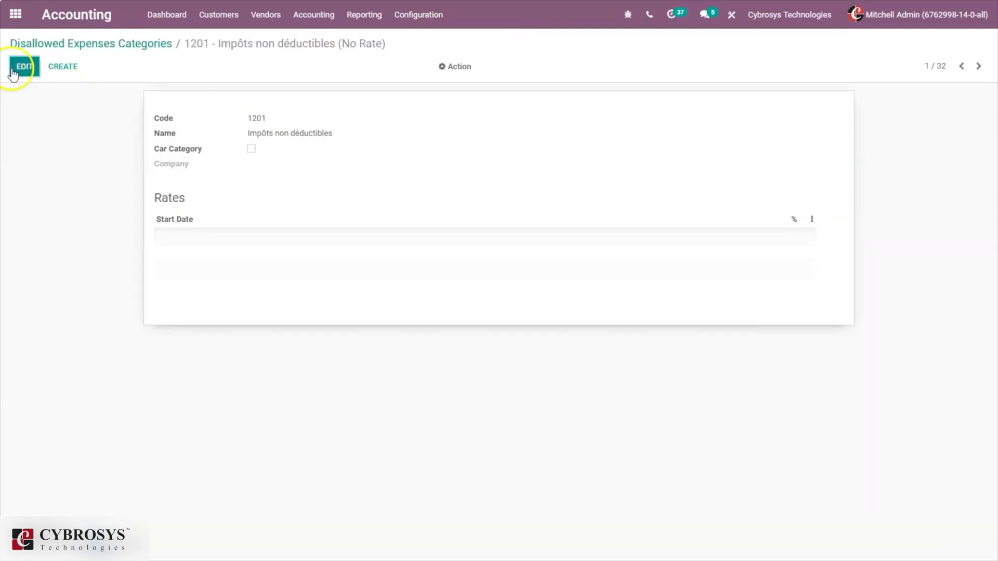
Step: Add a rate with start date 03/19/2021 to disallowed expenses category 1201, save it and return to the category list
left_click(21, 66)
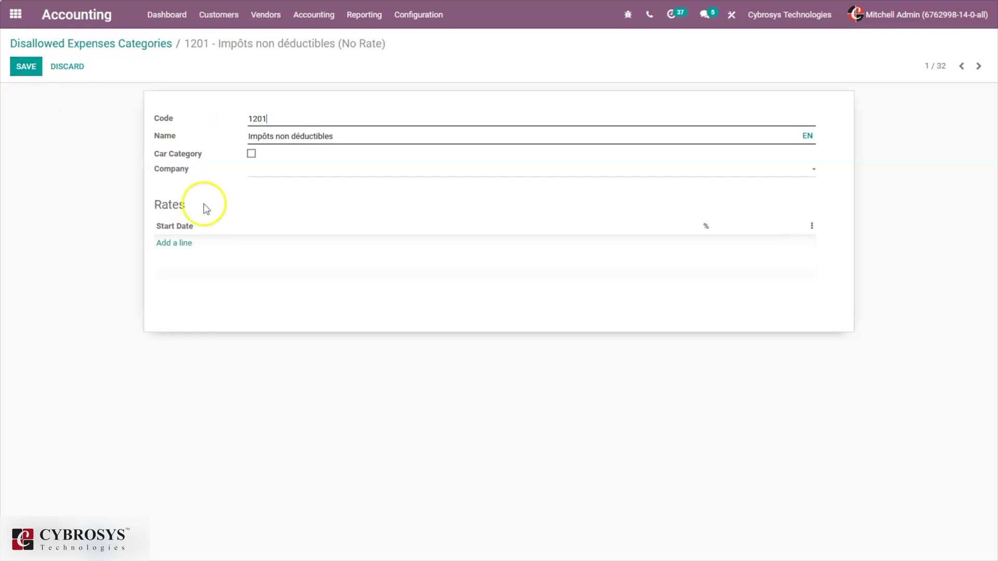
left_click(167, 244)
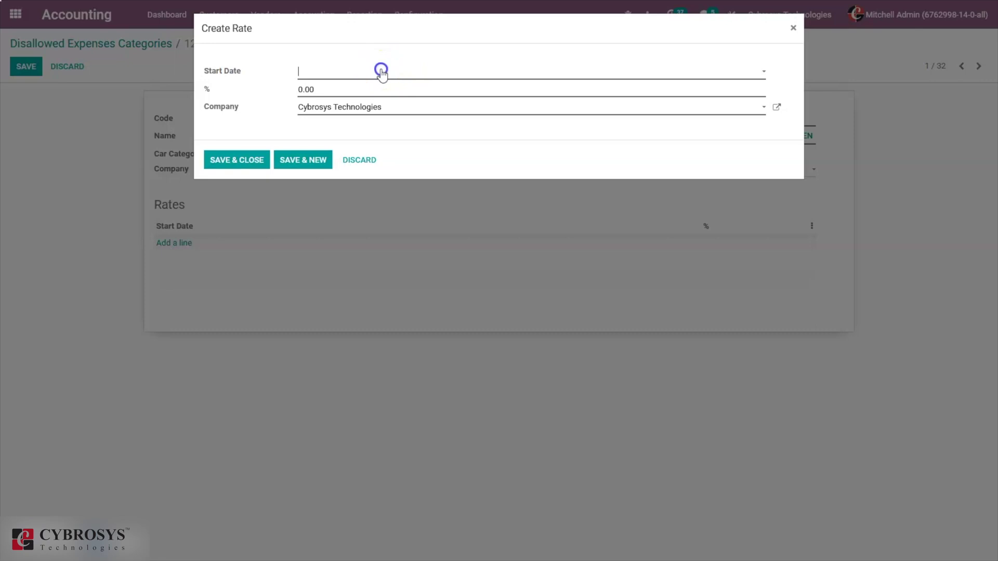
left_click(381, 73)
left_click(418, 168)
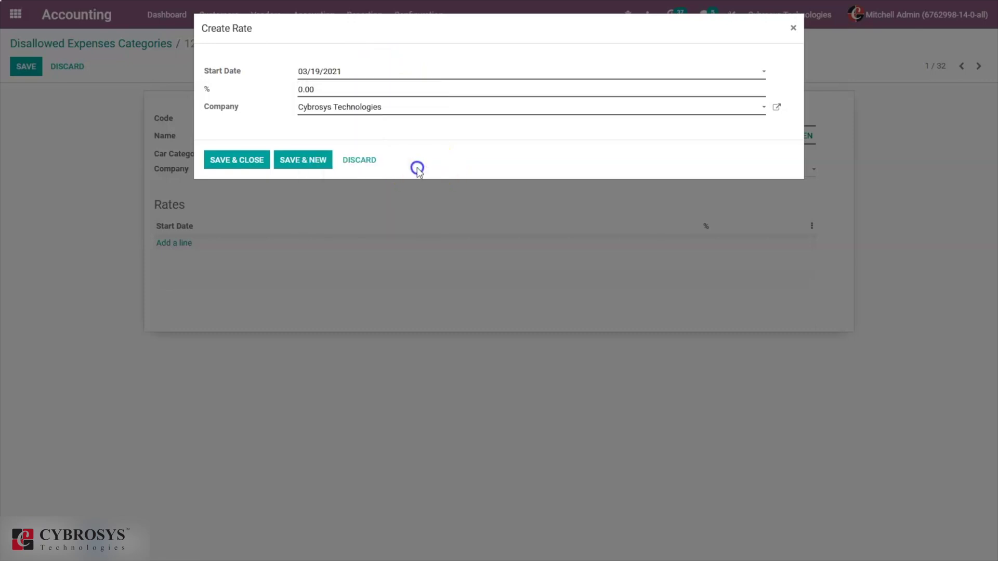
left_click(300, 90)
left_click(223, 158)
left_click(25, 67)
left_click(106, 47)
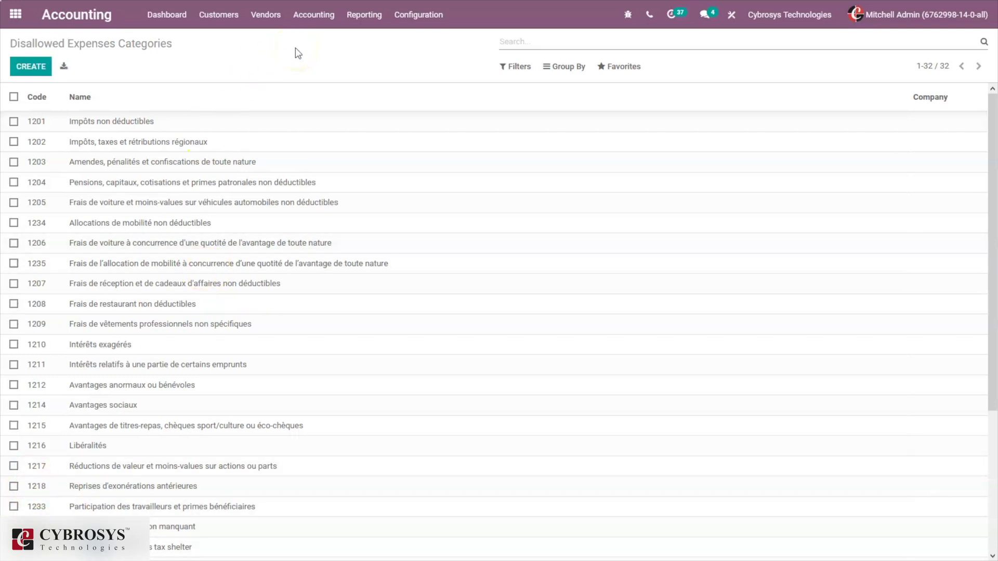
Step: Create and save a Chart of Accounts entry named Expenses, with a code ending in 211233 and type Expenses
left_click(408, 25)
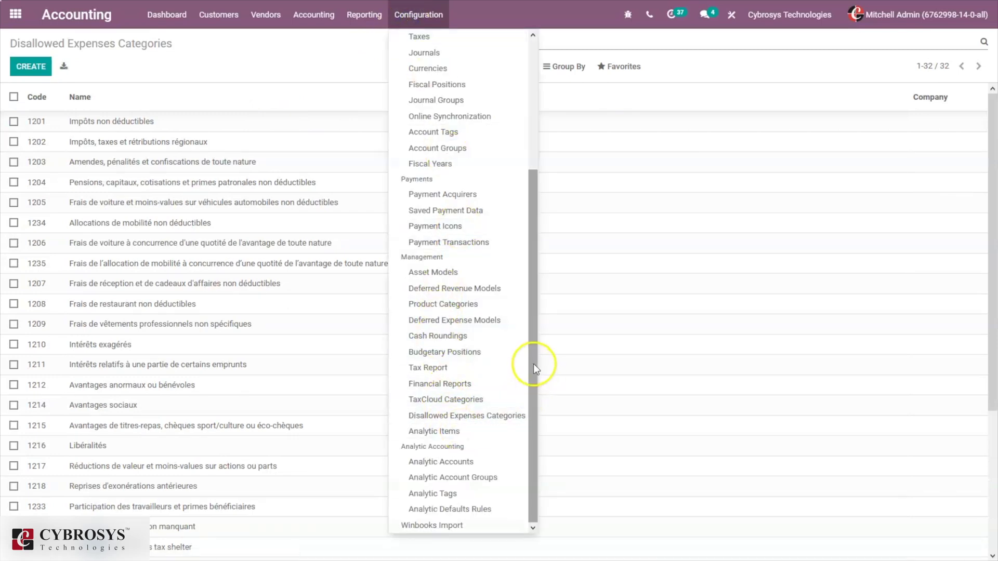
left_click_drag(533, 363, 528, 267)
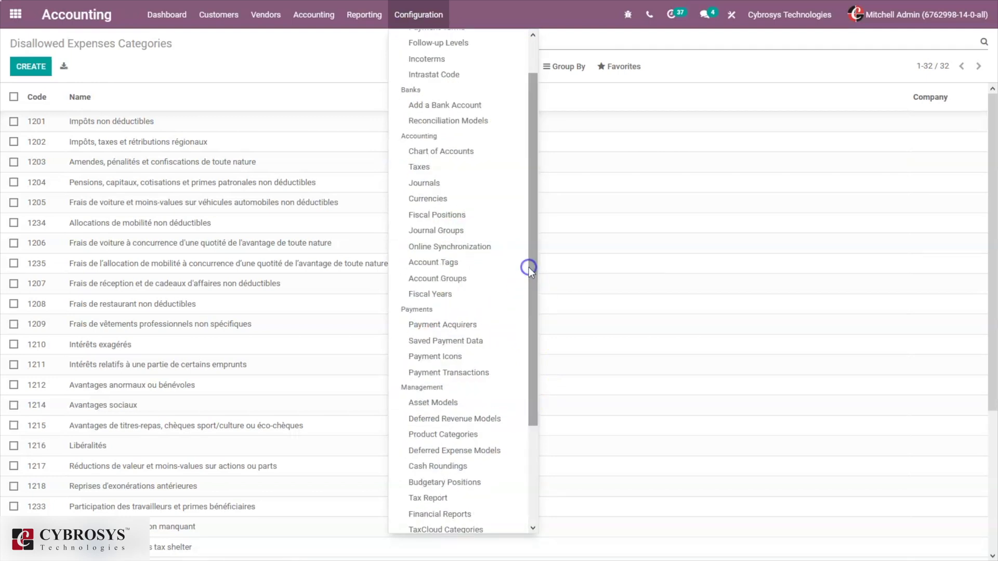
left_click(416, 151)
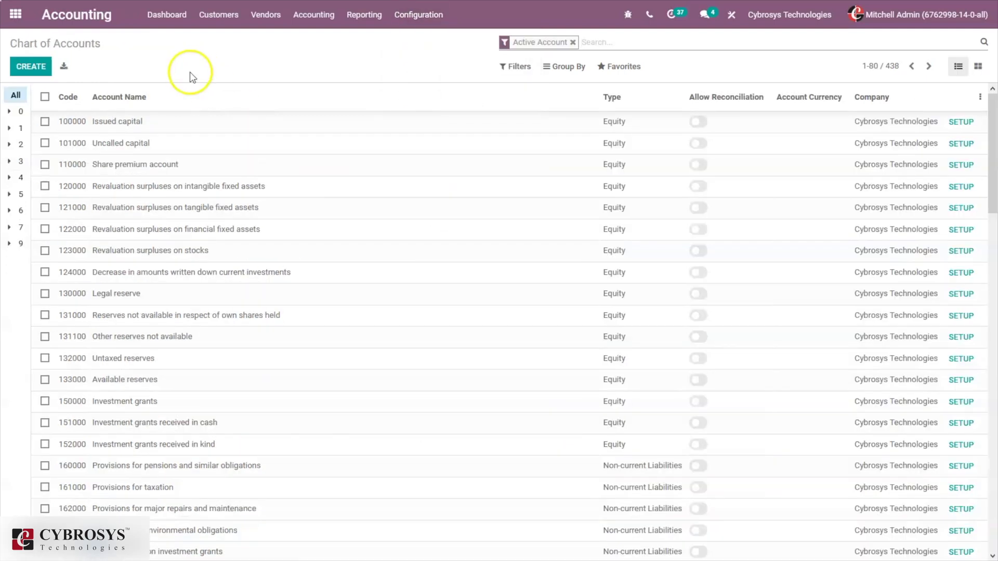
left_click(47, 67)
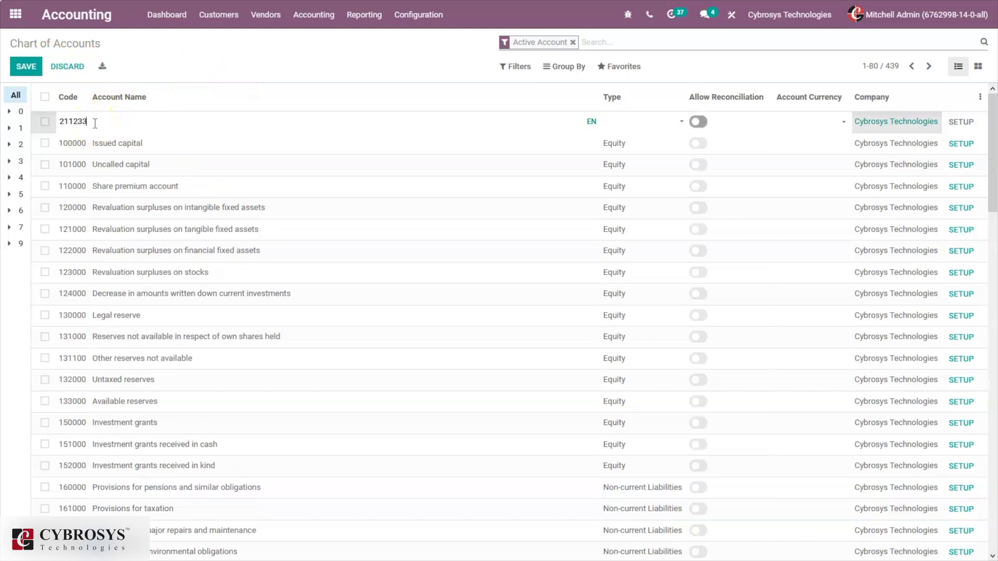
left_click(121, 119)
left_click(614, 117)
left_click(630, 119)
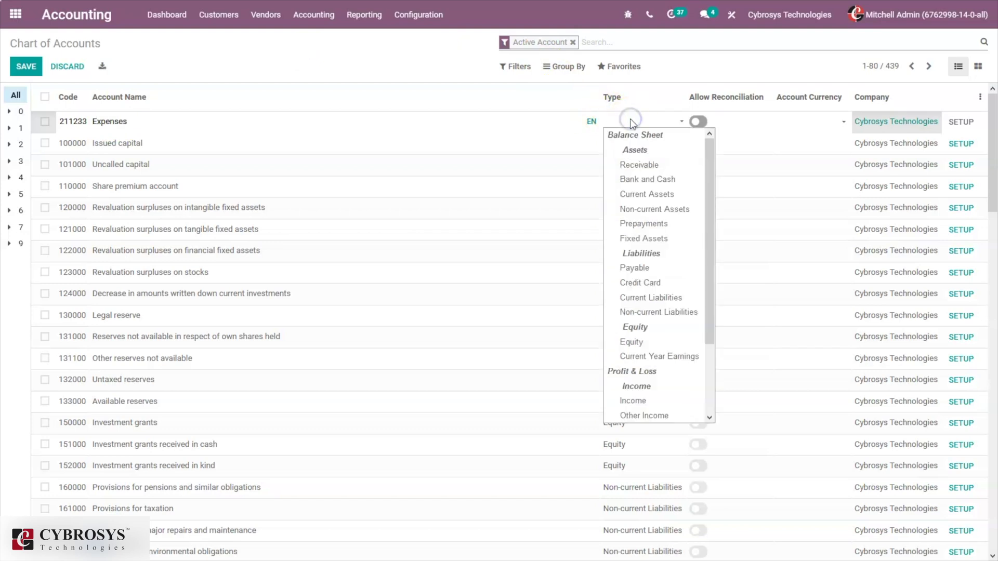
type("ex")
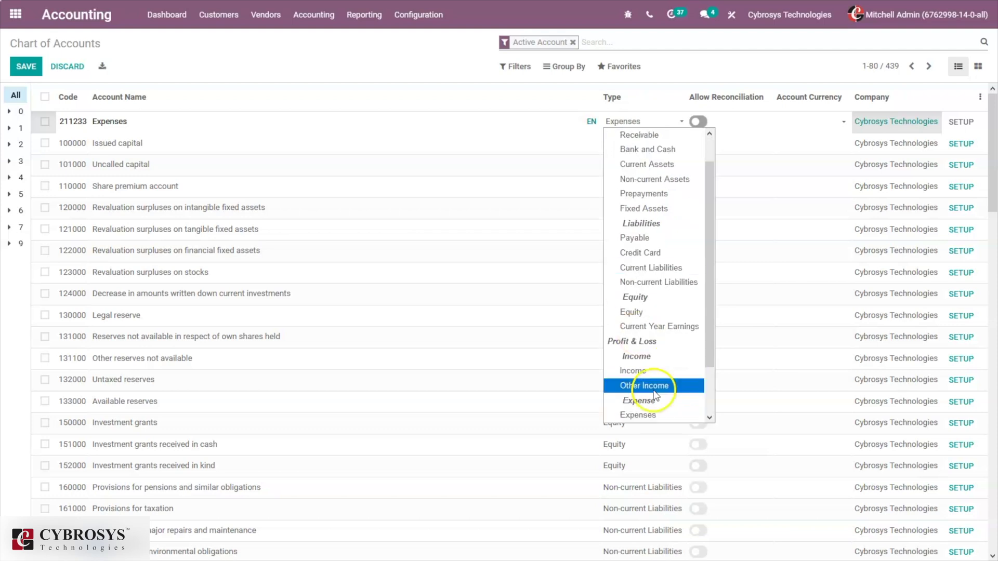
scroll(655, 411, "down", 1)
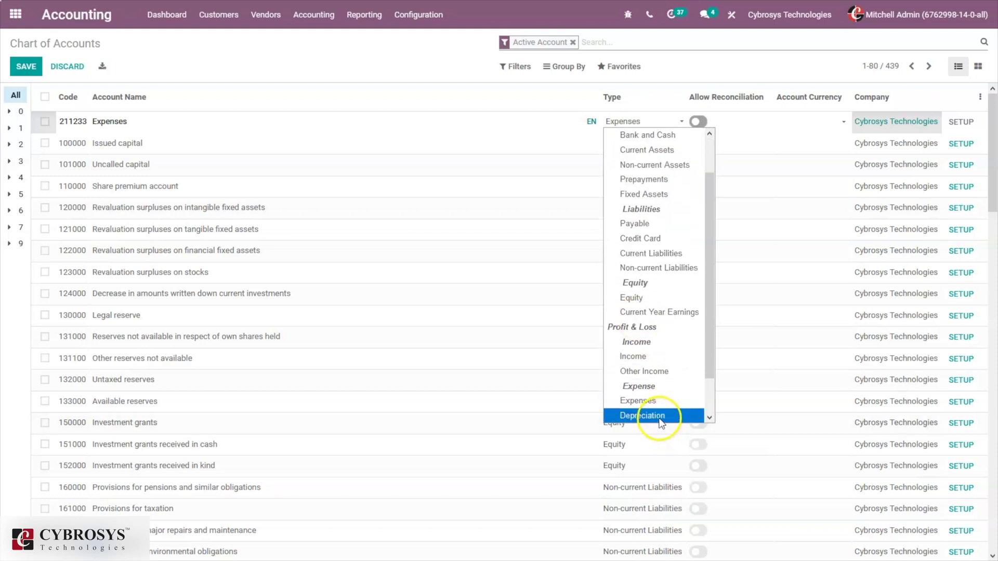
left_click(650, 403)
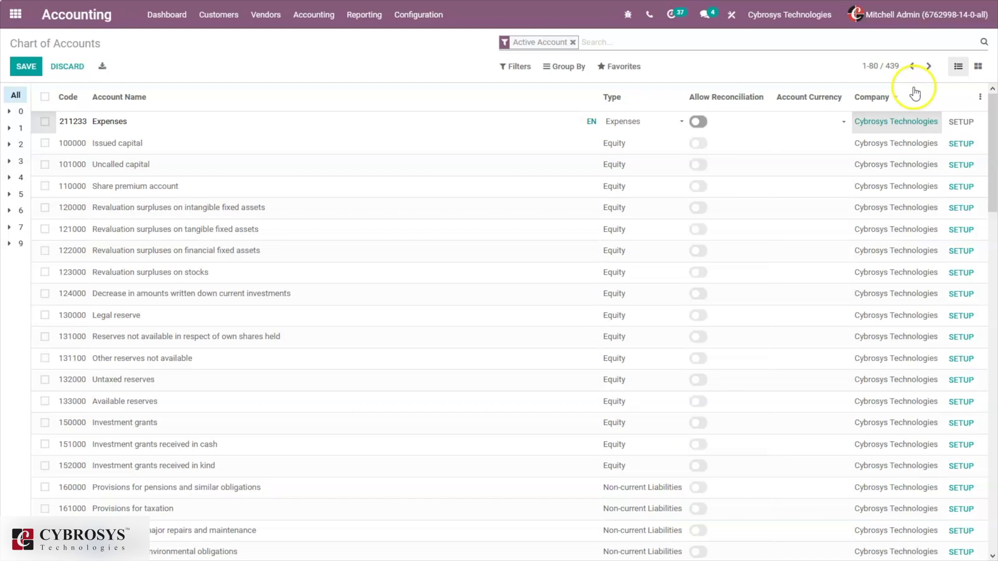
left_click(18, 68)
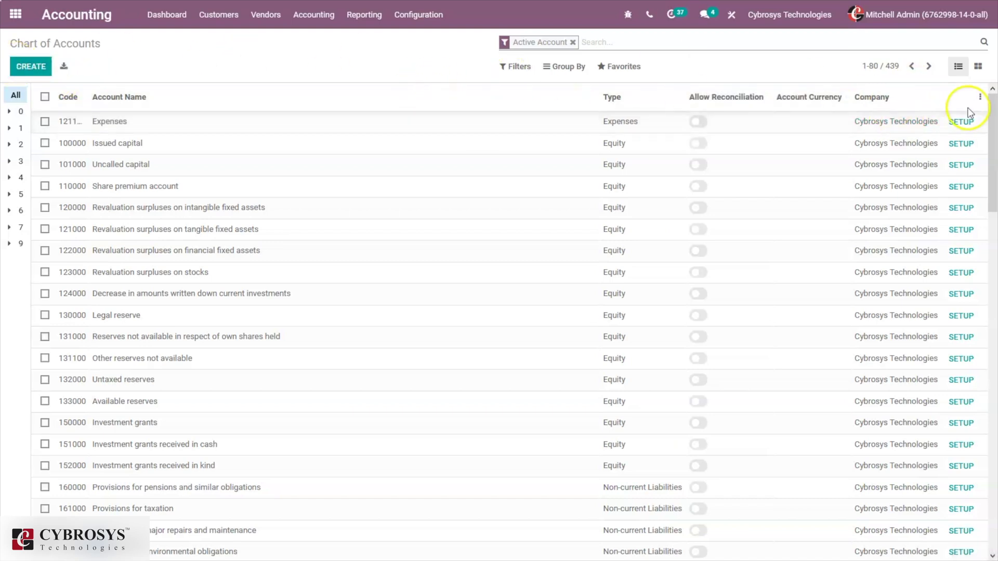
Step: Assign the disallowed expenses category 1201 - Impôts non déductibles (80%) to the 1211233 Expenses account and save it
left_click(961, 123)
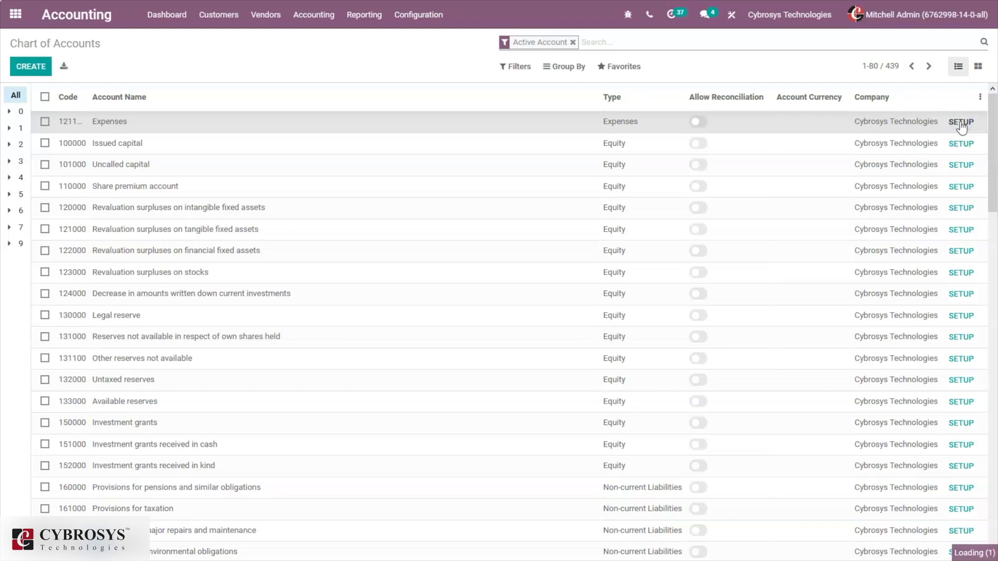
left_click(26, 66)
left_click(257, 354)
left_click(310, 373)
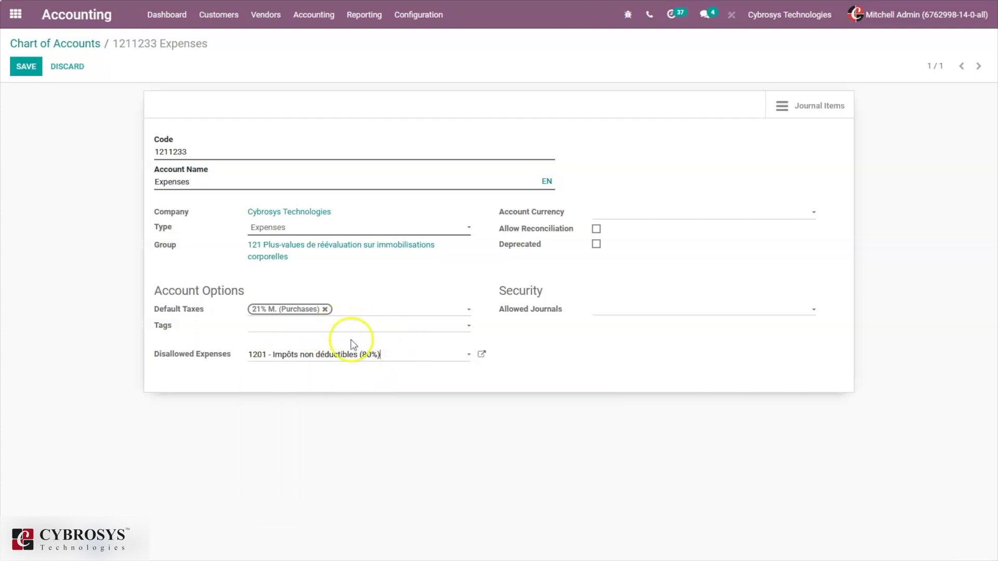
left_click(22, 69)
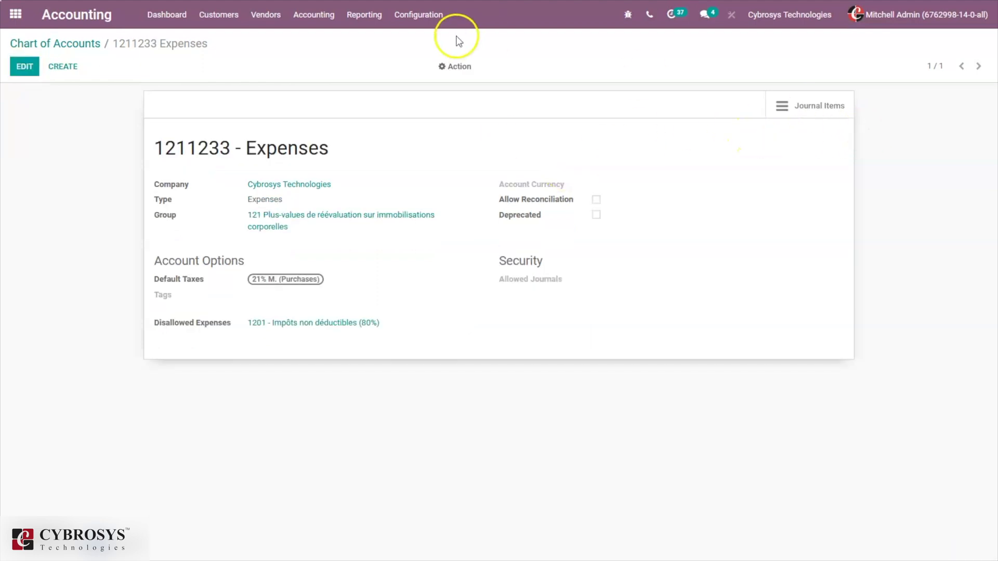
Step: Start a new vendor bill with Azure Interior as the vendor
left_click(261, 24)
left_click(272, 40)
left_click(20, 66)
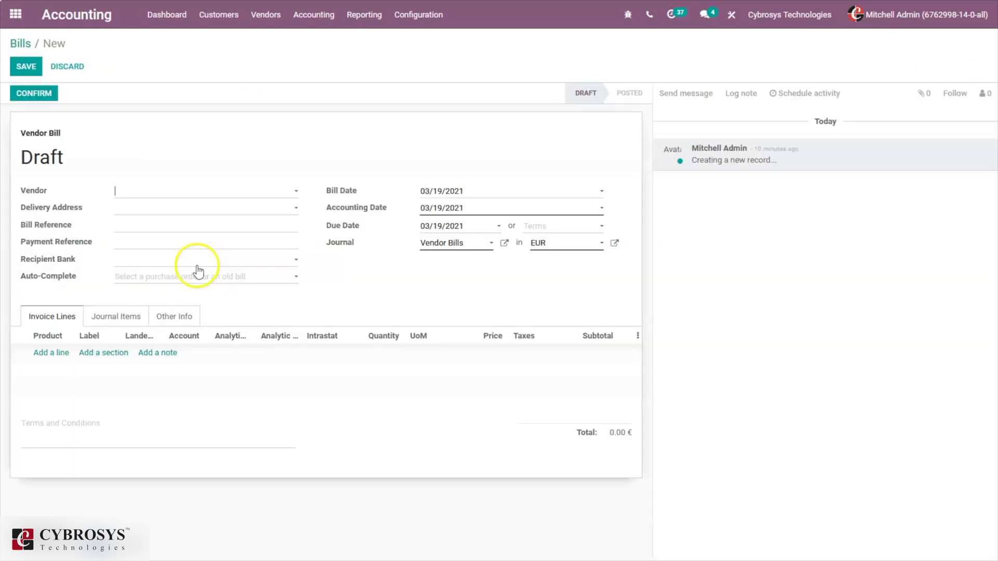
left_click(147, 193)
left_click(158, 208)
Step: Add an invoice line for the product [FURN_0001] Desk Organizer to the bill
left_click(47, 351)
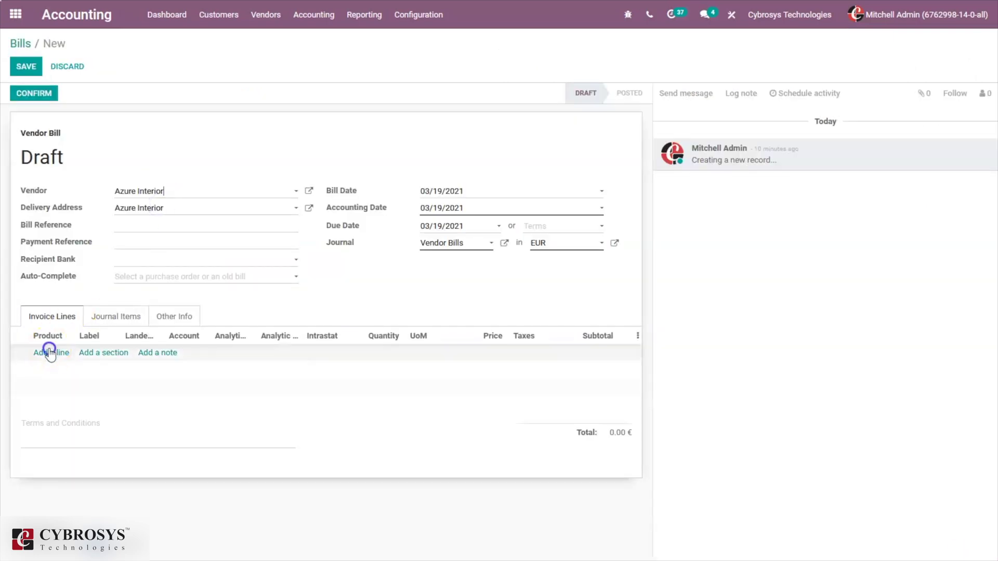
left_click(57, 352)
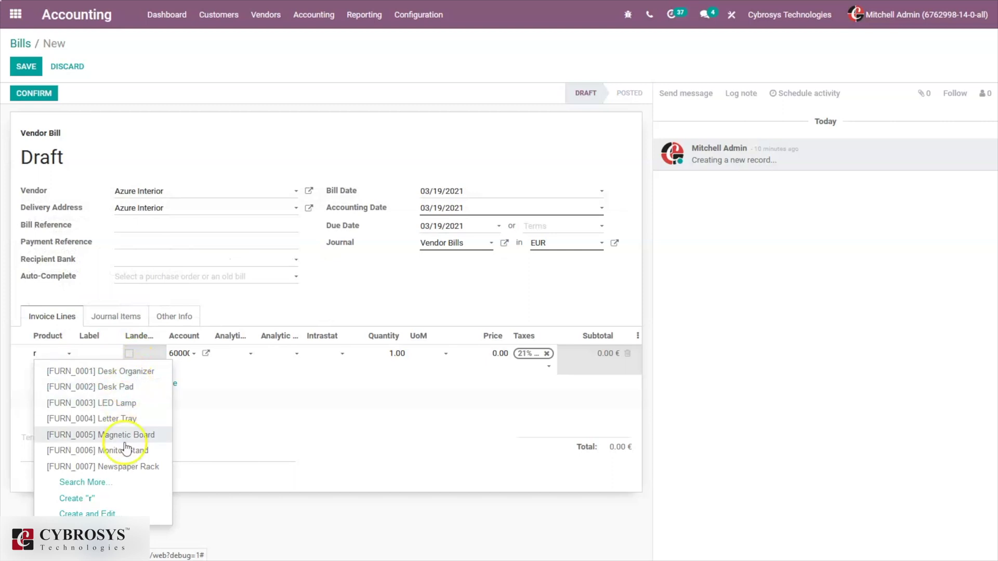
left_click(110, 373)
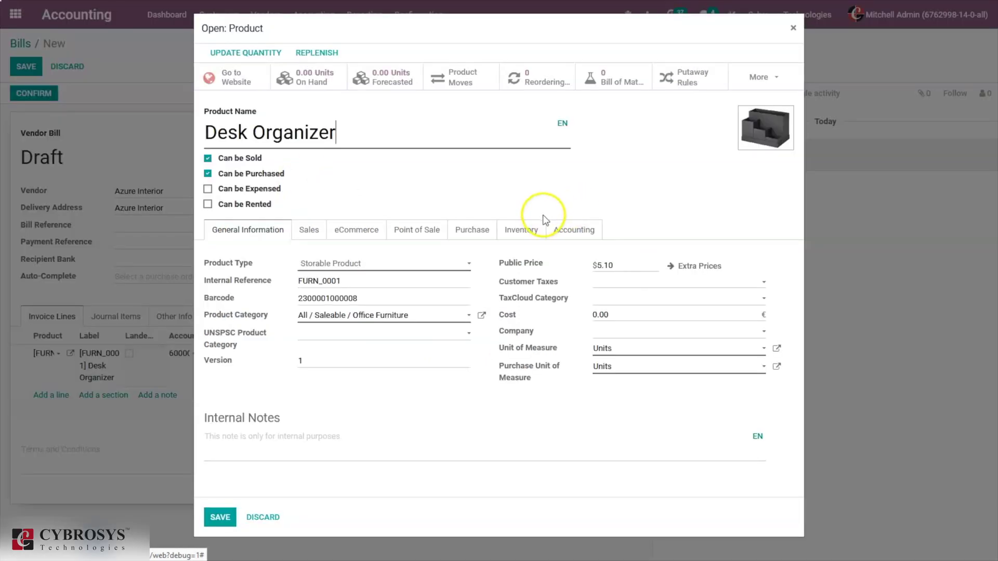
Step: Set the Desk Organizer product's expense account to 1211233 Expenses in its accounting settings
left_click(574, 224)
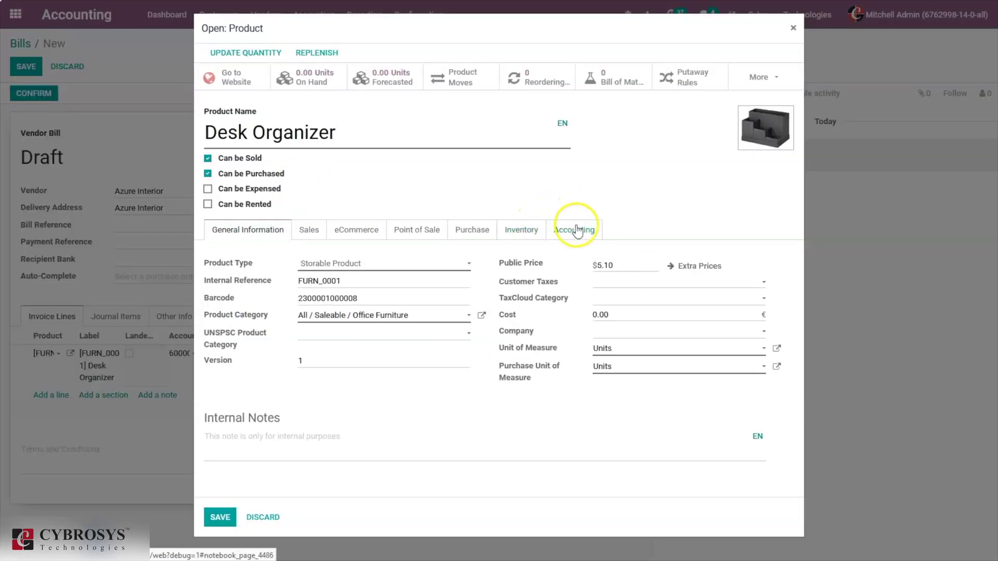
left_click(623, 290)
type("ex")
left_click(642, 308)
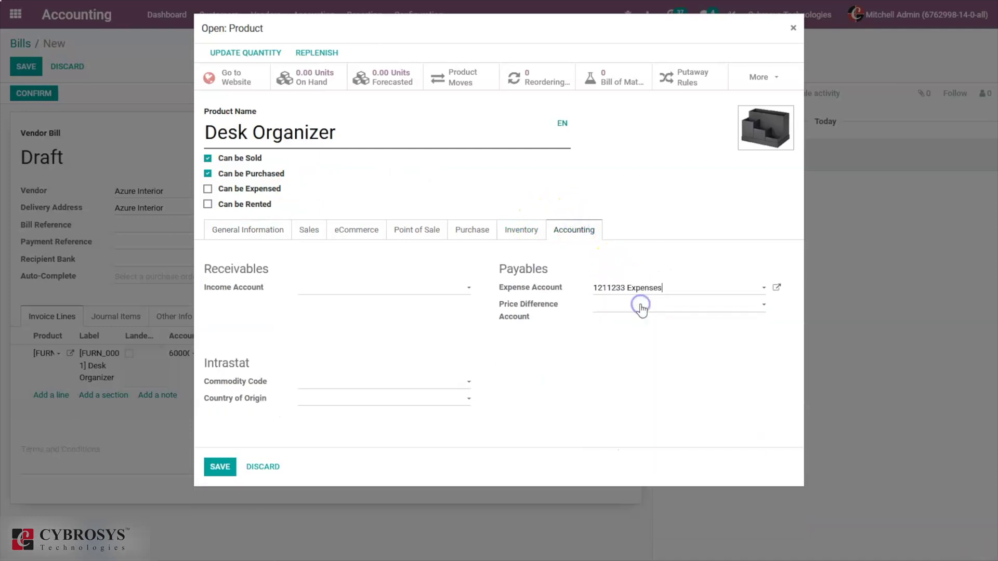
Step: Clear the product's expense account and pick 1211233 Expenses again
left_click(662, 287)
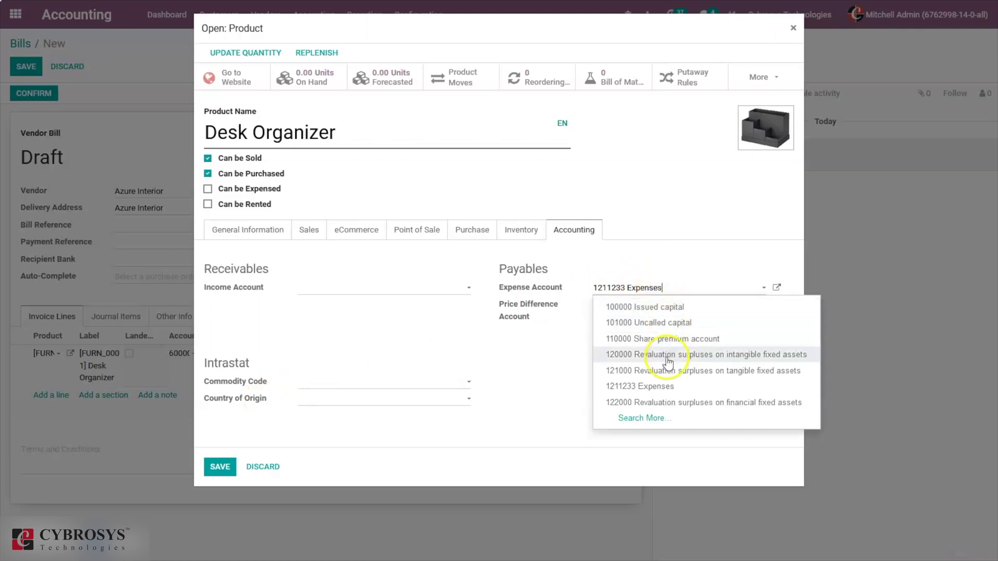
left_click(668, 387)
left_click(675, 385)
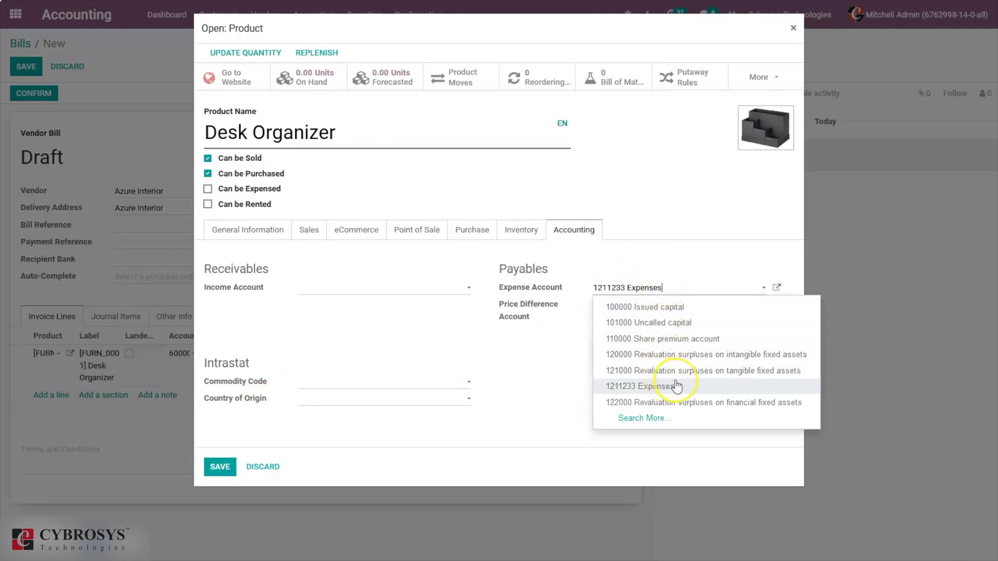
key("BackSpace")
key("BackSpace")
key("BackSpace")
key("BackSpace")
key("BackSpace")
key("BackSpace")
key("BackSpace")
key("BackSpace")
key("BackSpace")
key("BackSpace")
key("BackSpace")
key("BackSpace")
key("BackSpace")
key("BackSpace")
key("BackSpace")
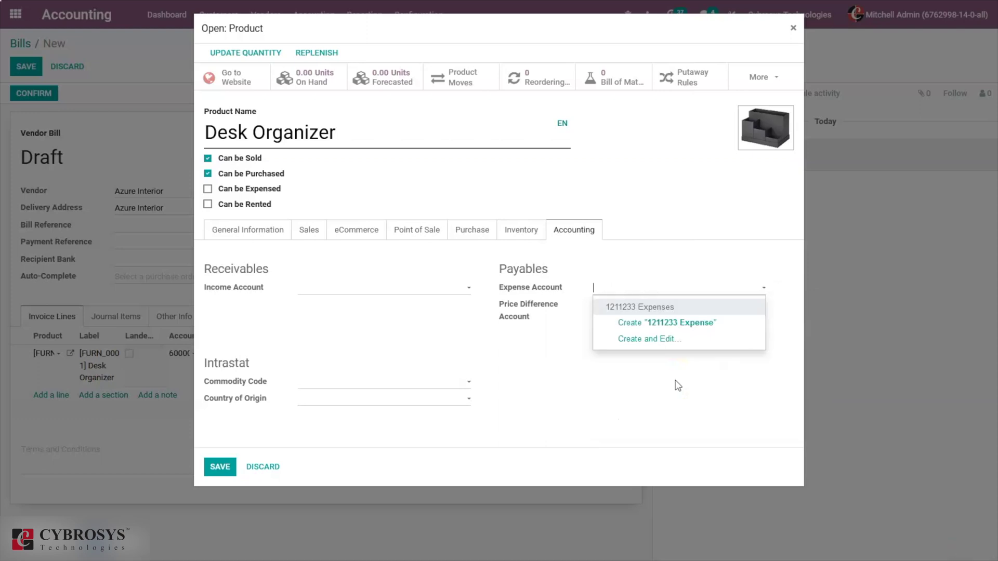
type("exp")
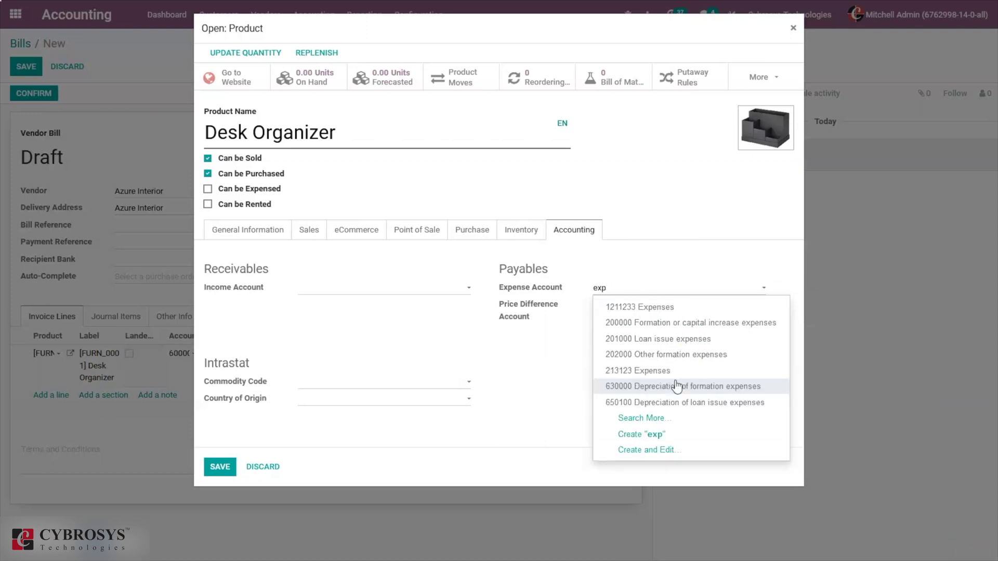
left_click(638, 306)
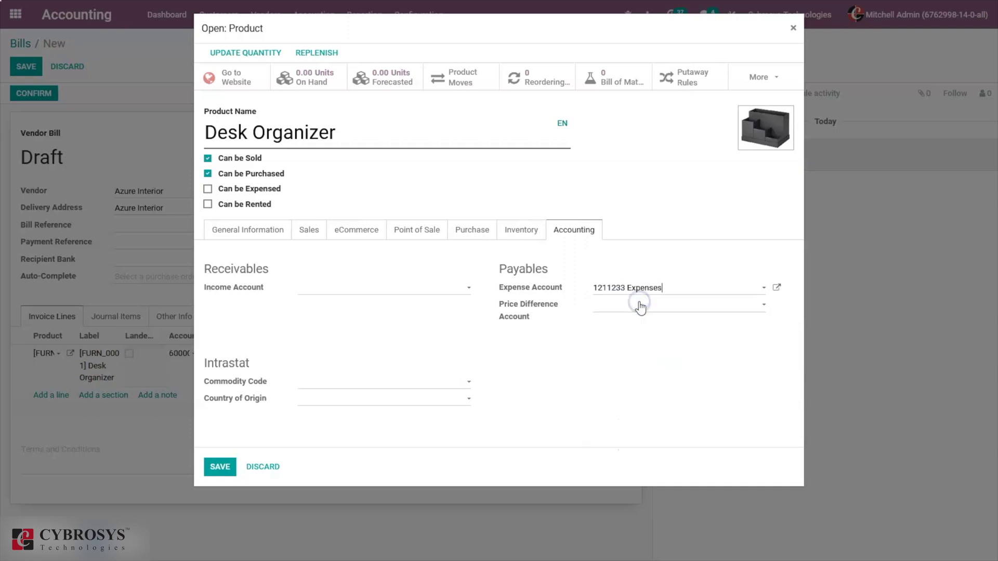
Step: Check the chosen expense account's details, close them and save the Desk Organizer product
left_click(776, 288)
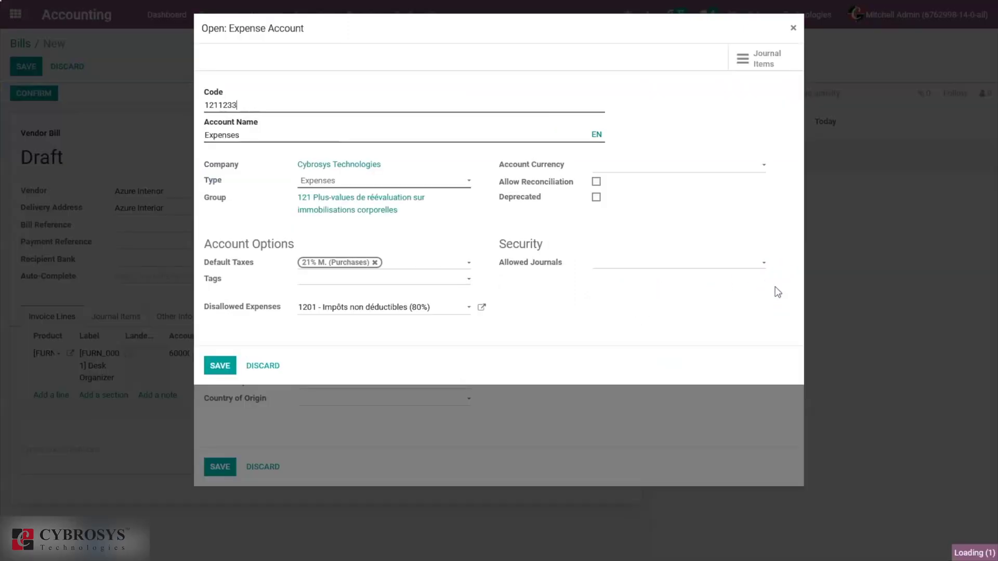
left_click(790, 28)
left_click(218, 470)
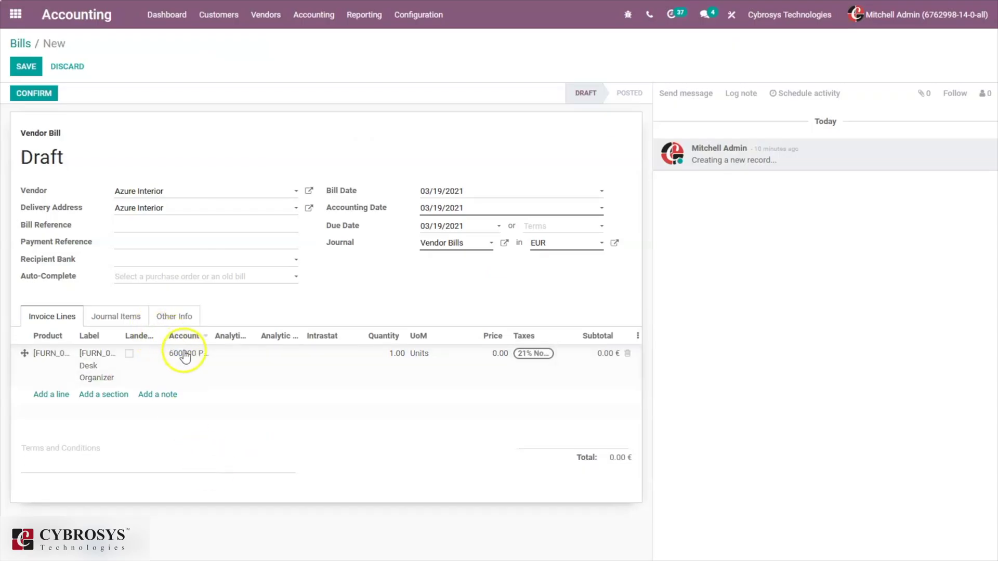
Step: Set the Desk Organizer bill line's account to 1211233 Expenses and its price to 500
left_click(186, 360)
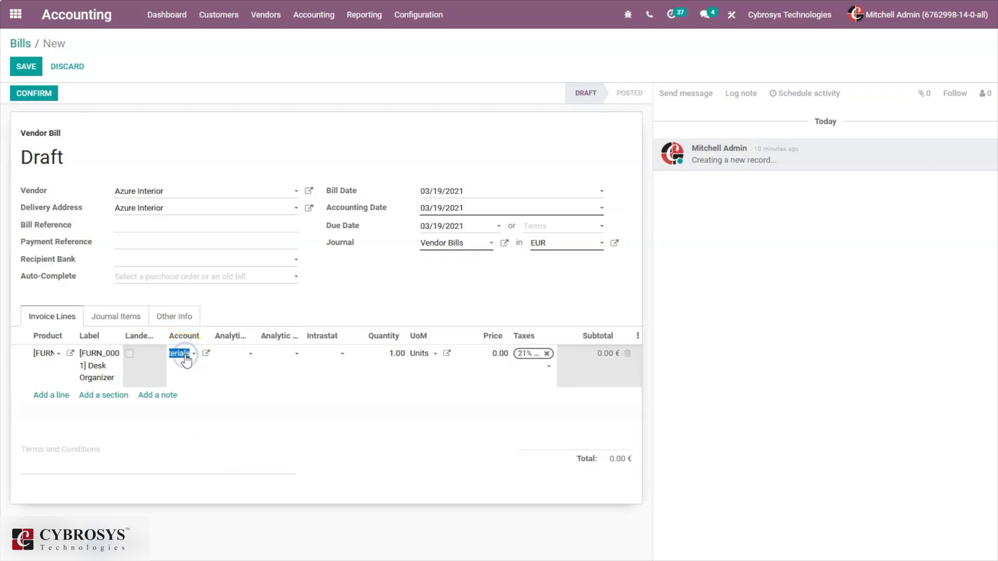
left_click(186, 360)
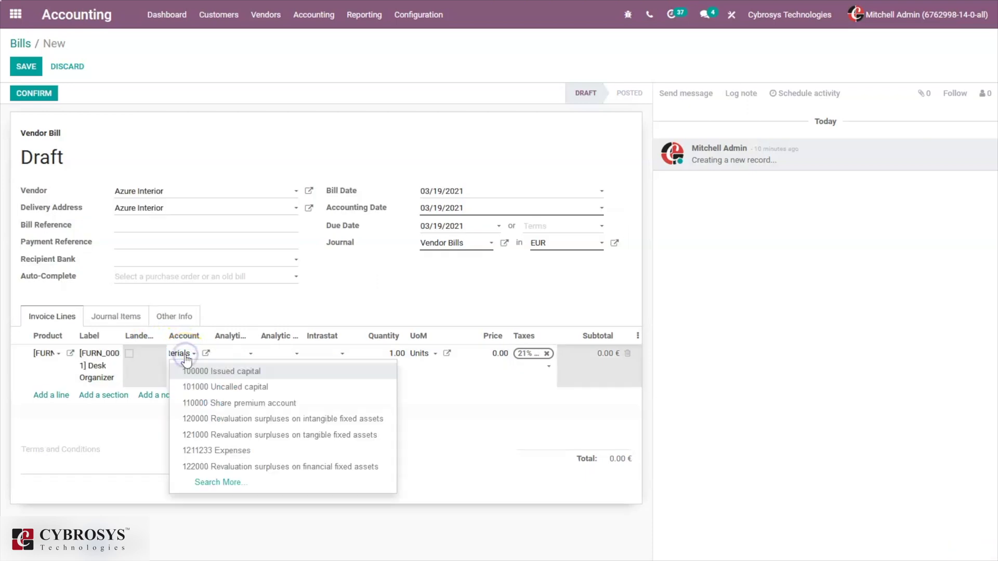
left_click(186, 360)
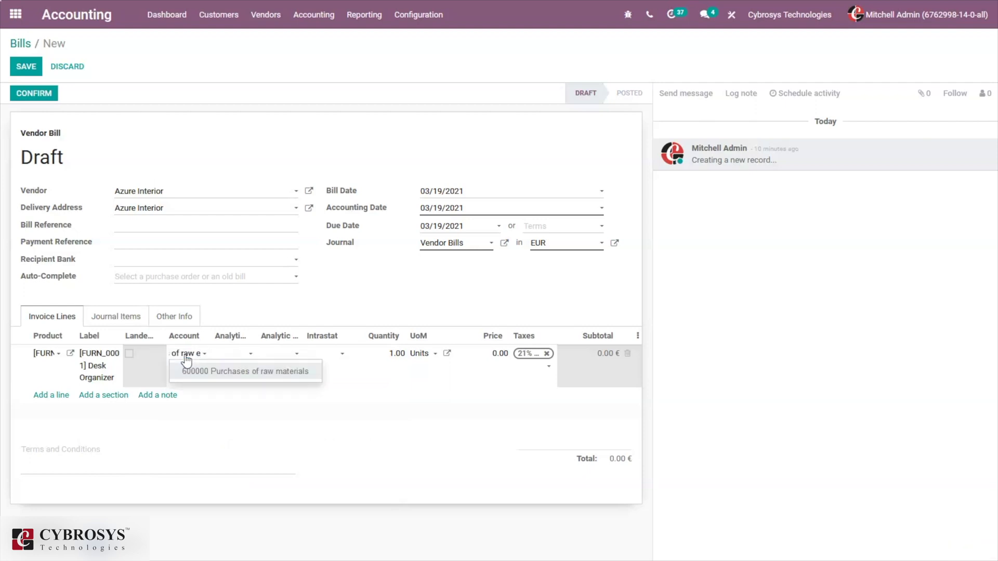
key("BackSpace")
type("ex")
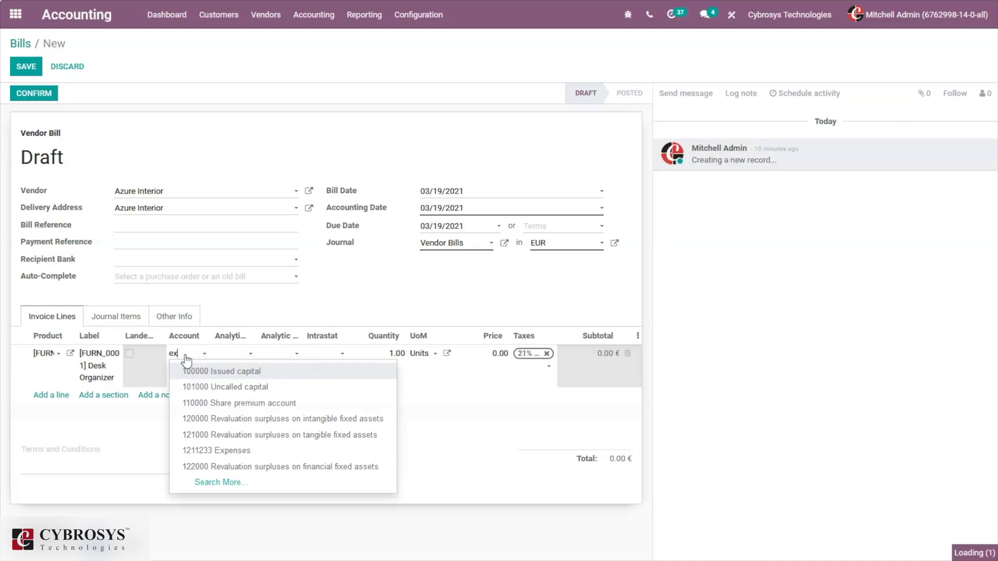
left_click(256, 373)
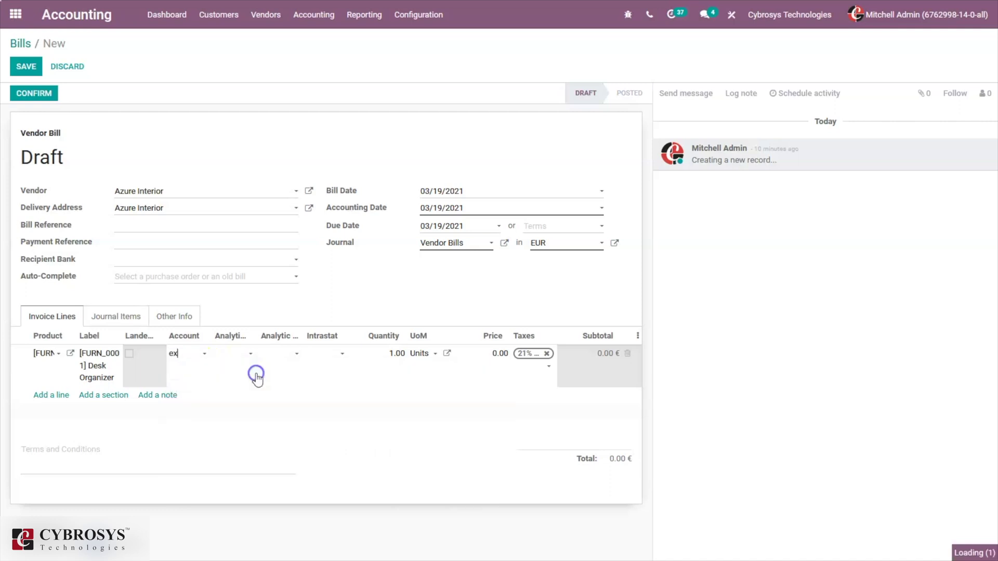
double_click(493, 353)
type("5")
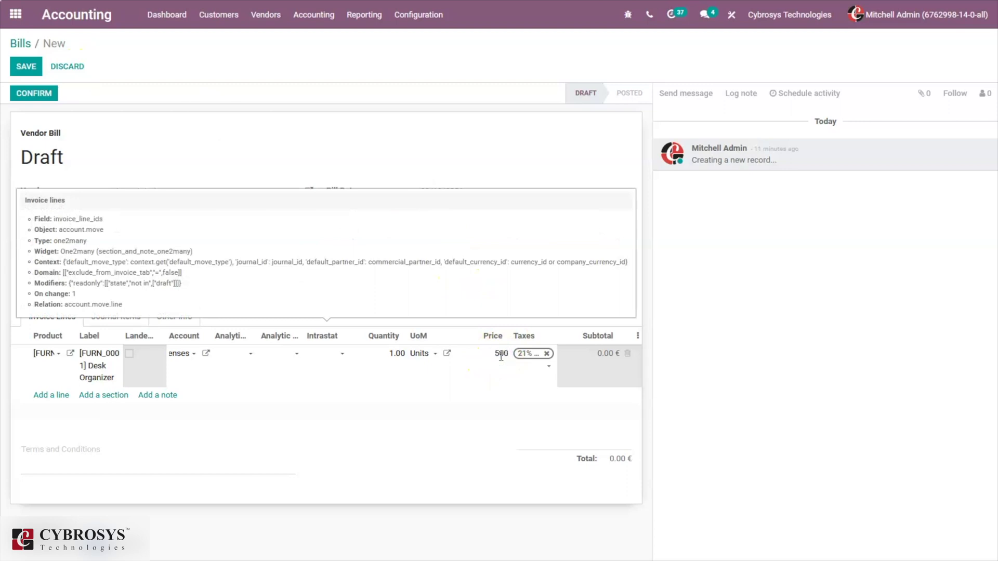
Step: Confirm the vendor bill and register its 500.00 EUR payment through the Bank journal with the Manual method
left_click(22, 94)
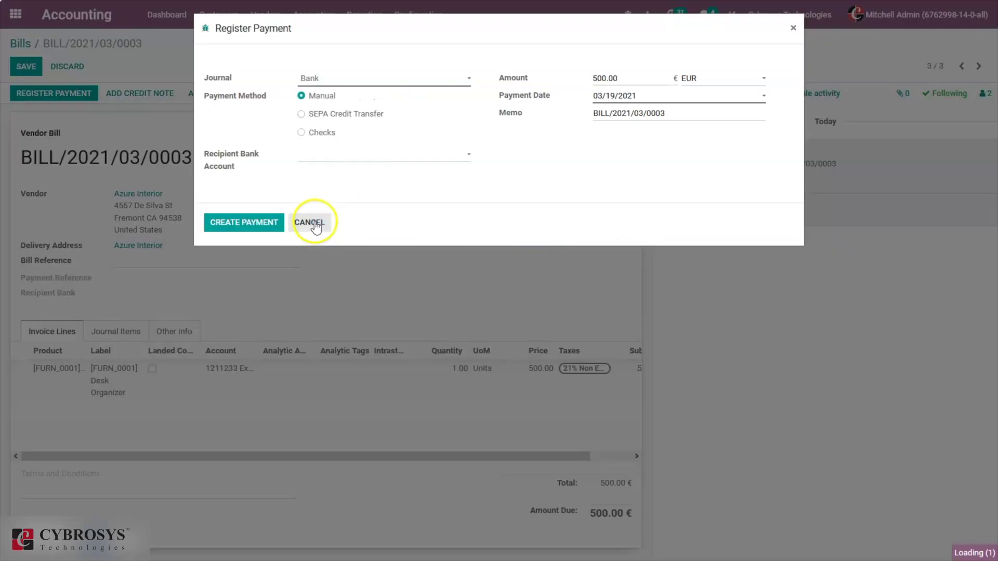
left_click(267, 217)
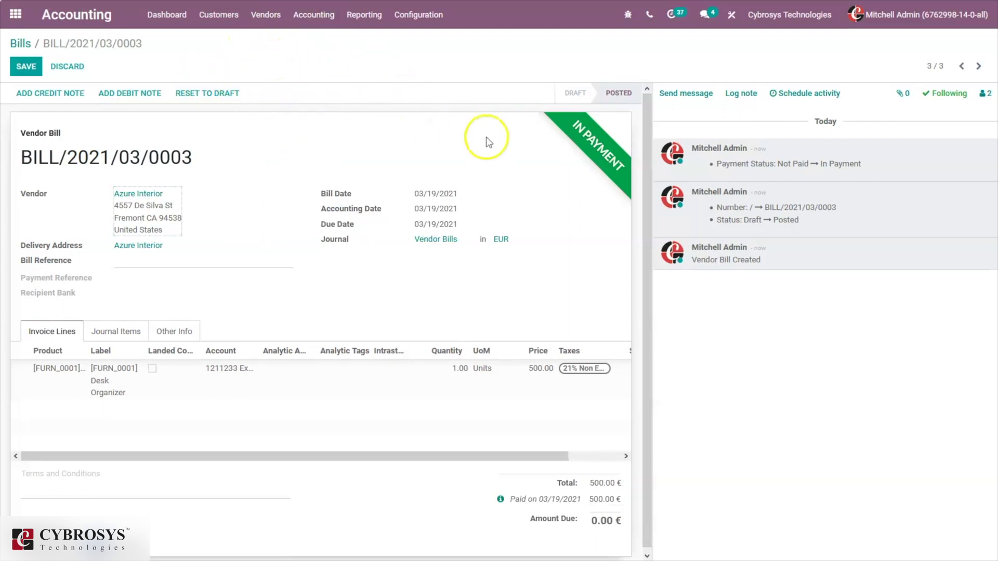
Step: Open the Disallowed Expenses report, collapse category 1232 and expand category 1201 Impôts non déductibles
left_click(302, 30)
left_click(364, 16)
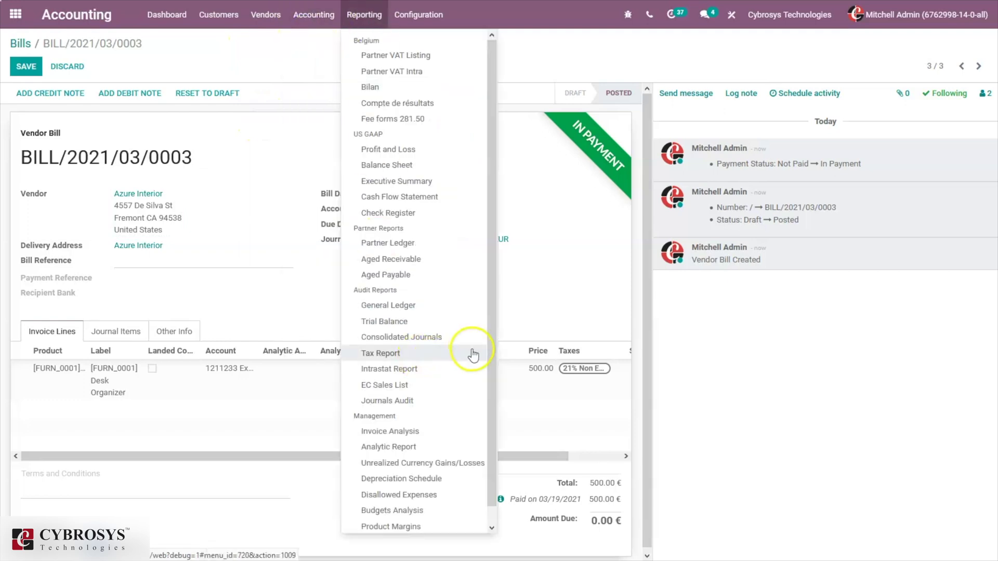
scroll(490, 344, "down", 1)
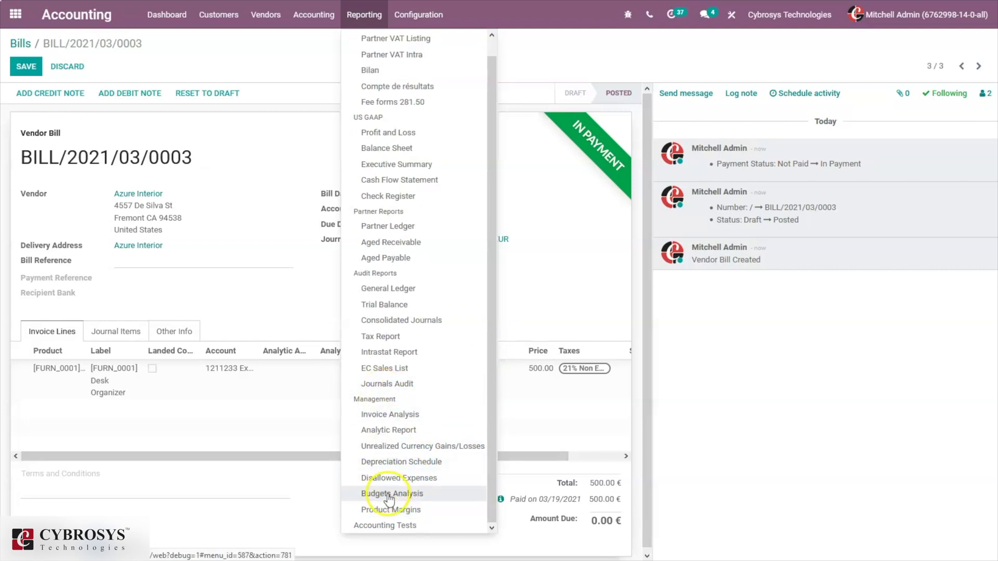
left_click(382, 479)
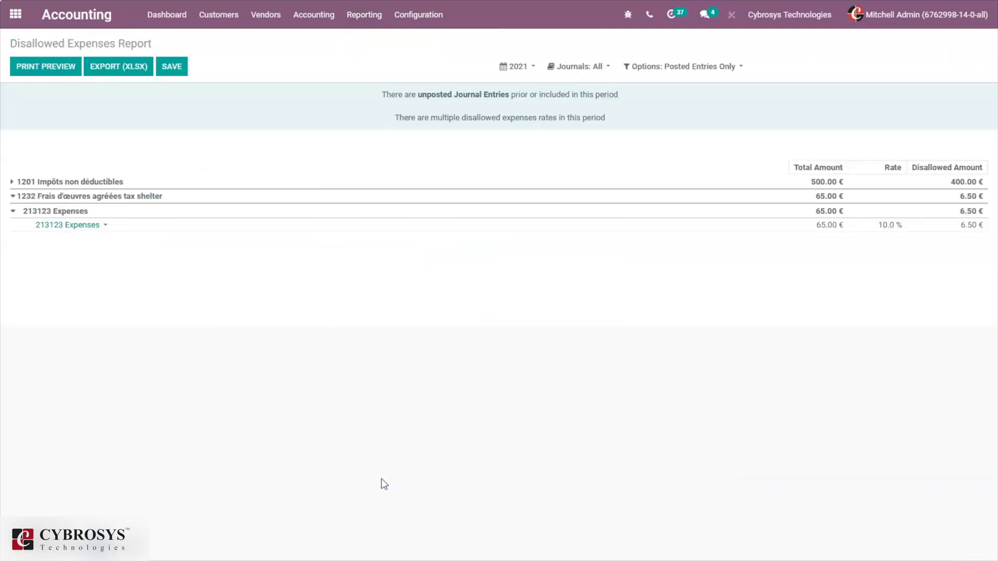
left_click(13, 211)
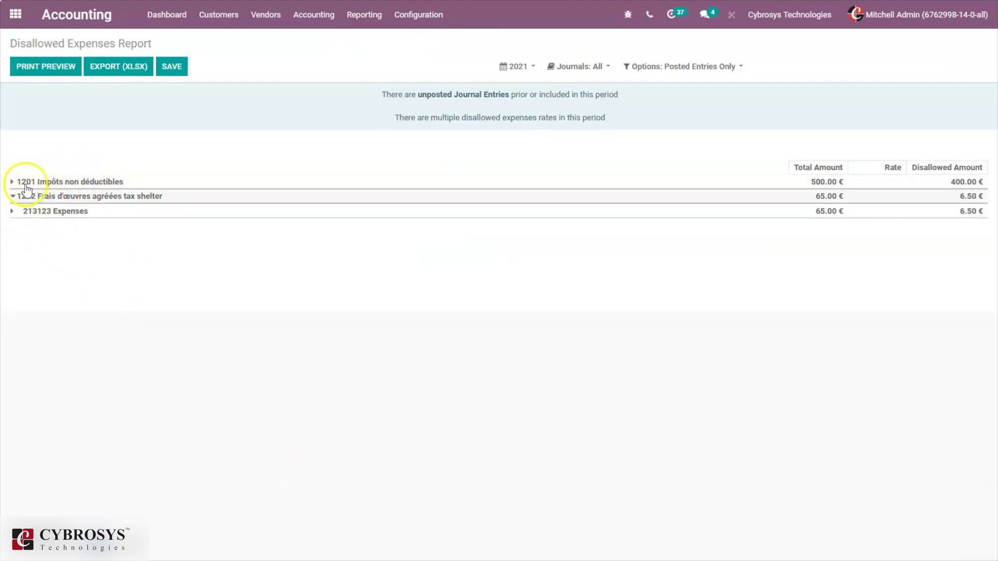
left_click(13, 197)
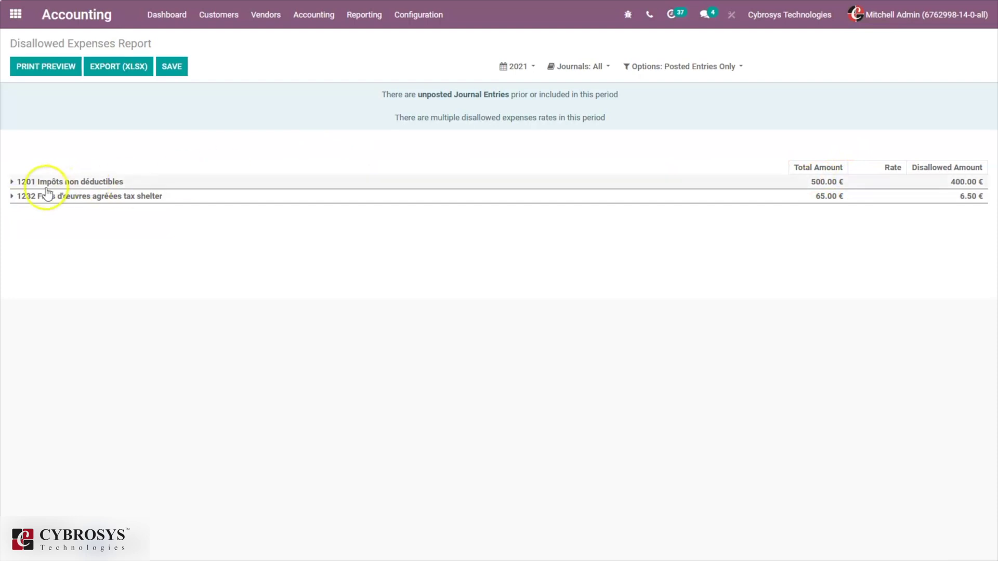
left_click(13, 182)
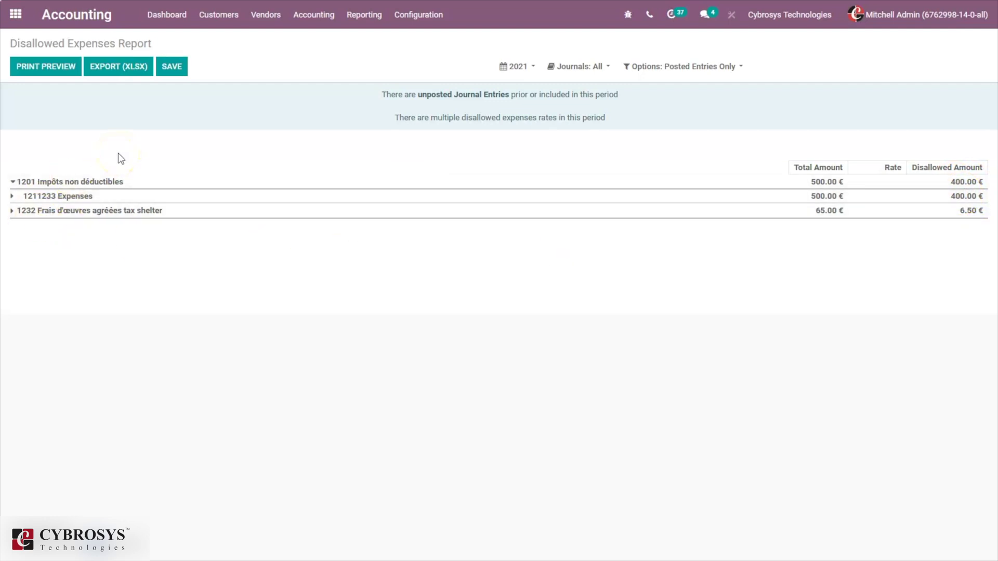
Step: Examine the journal, period and unposted-entries filter options of the Disallowed Expenses report
left_click(575, 72)
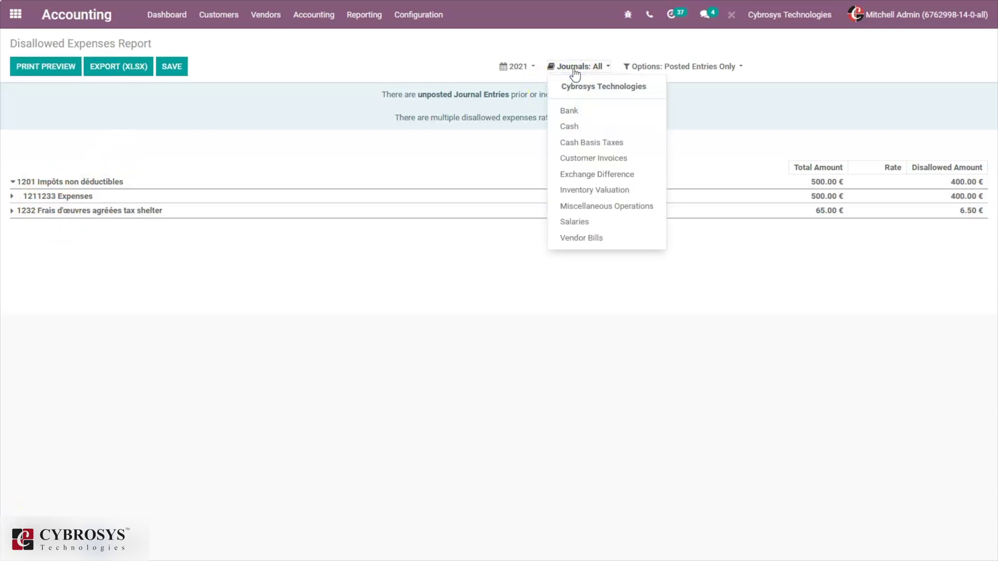
left_click(520, 66)
left_click(719, 65)
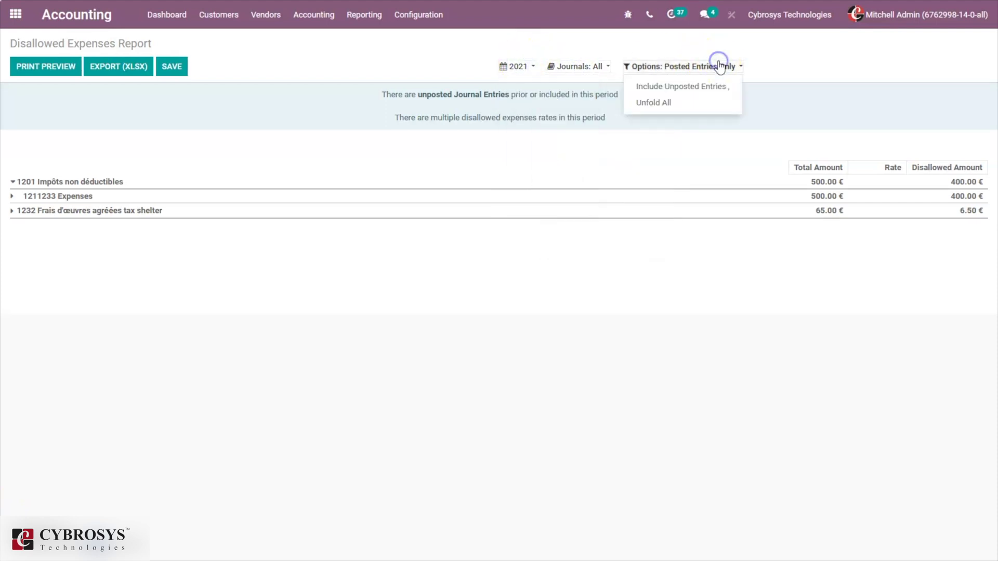
left_click(693, 89)
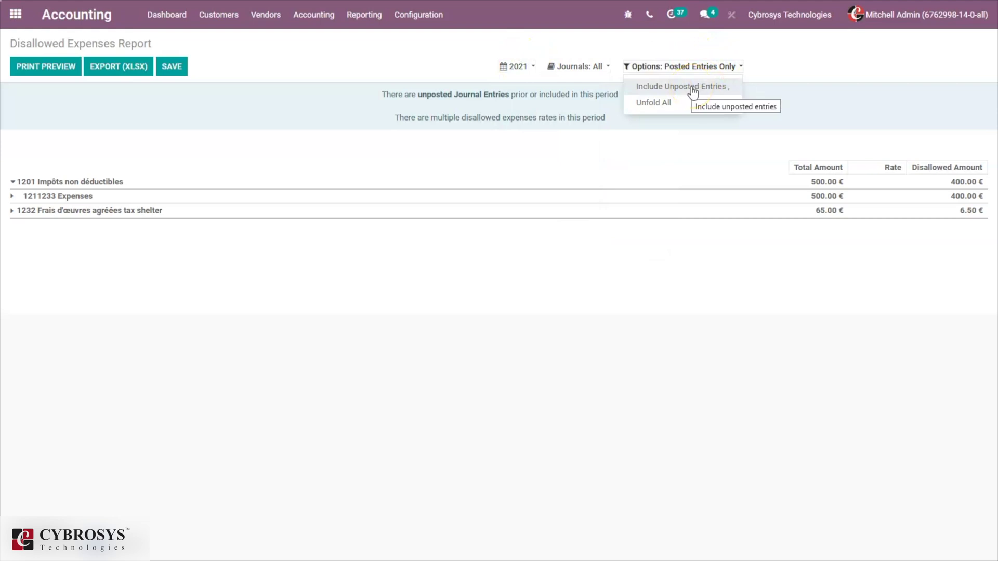
Step: Open the Belgian Partner VAT Listing report, followed by the Partner VAT Intra report
left_click(363, 20)
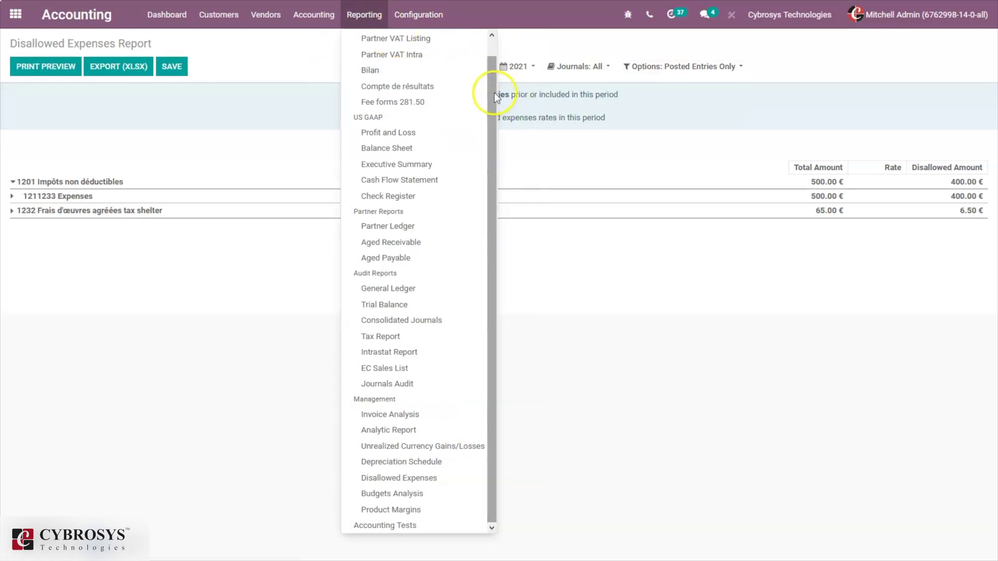
left_click_drag(491, 92, 491, 56)
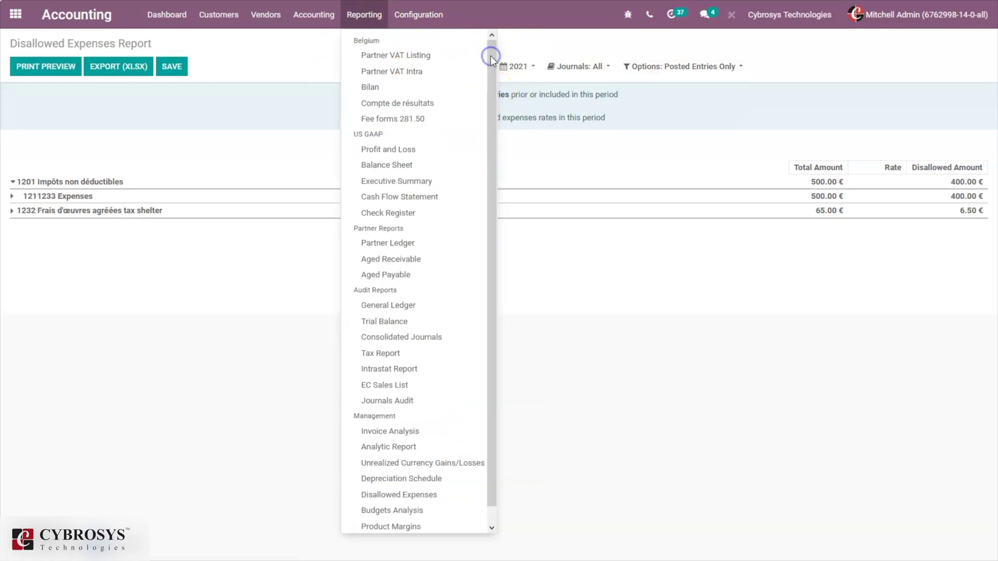
left_click(405, 61)
left_click(367, 17)
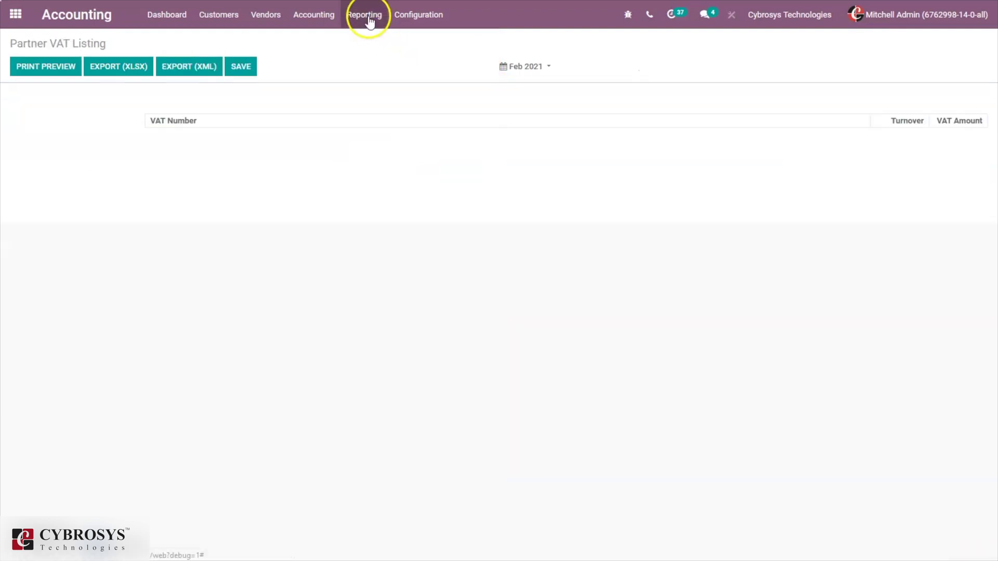
left_click(391, 72)
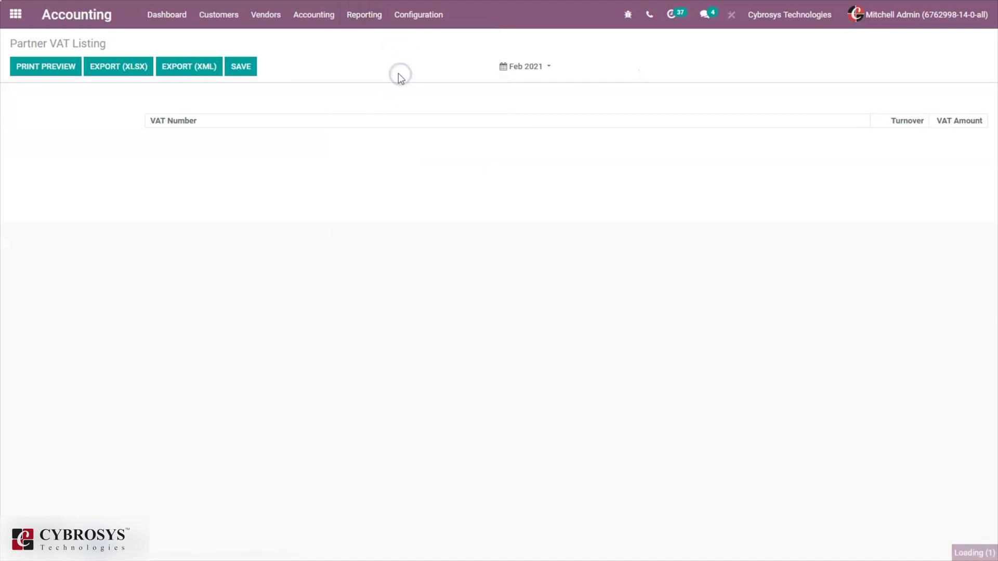
Step: View the Belgian Bilan report and open the Compte de résultats report
left_click(364, 21)
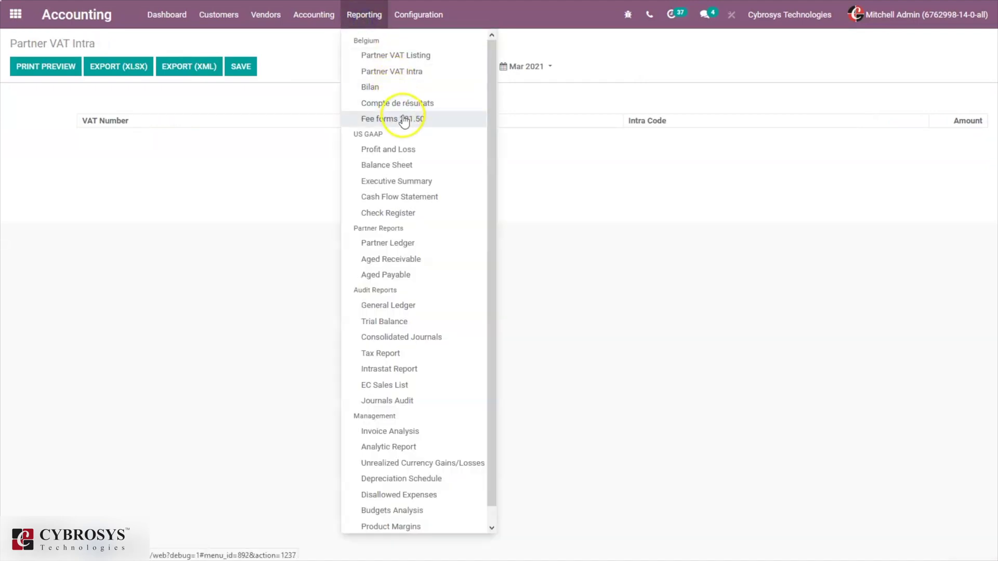
left_click(387, 89)
left_click(366, 22)
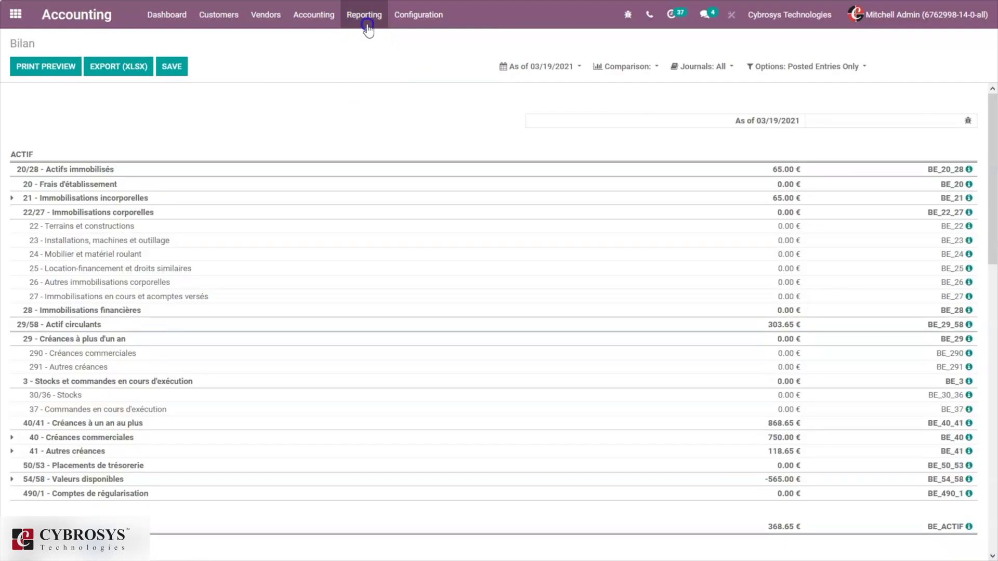
left_click(414, 106)
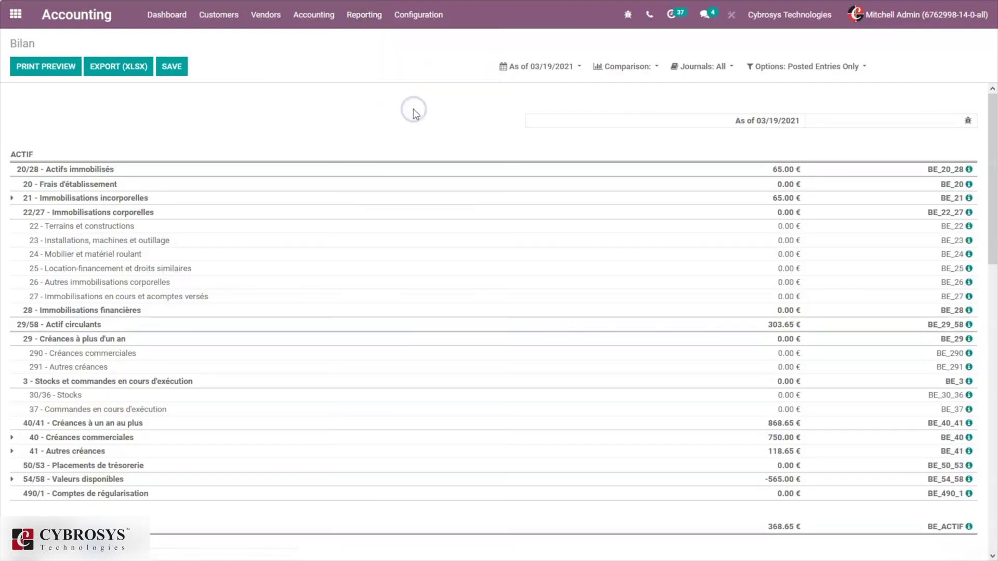
Step: Return to the Partner VAT Listing, view the Fee forms 281.50 creation dialog and close it without creating any form
left_click(370, 22)
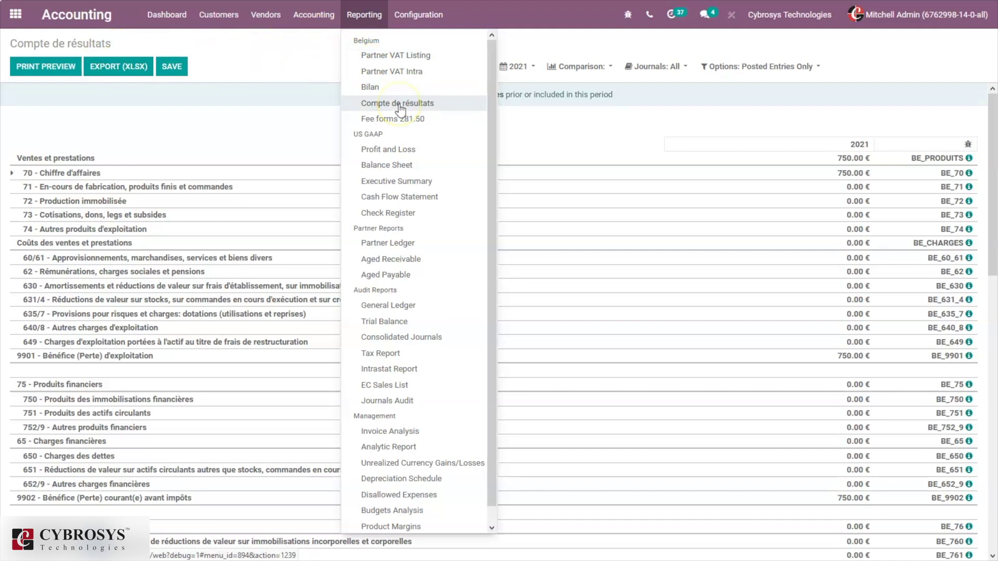
left_click(385, 61)
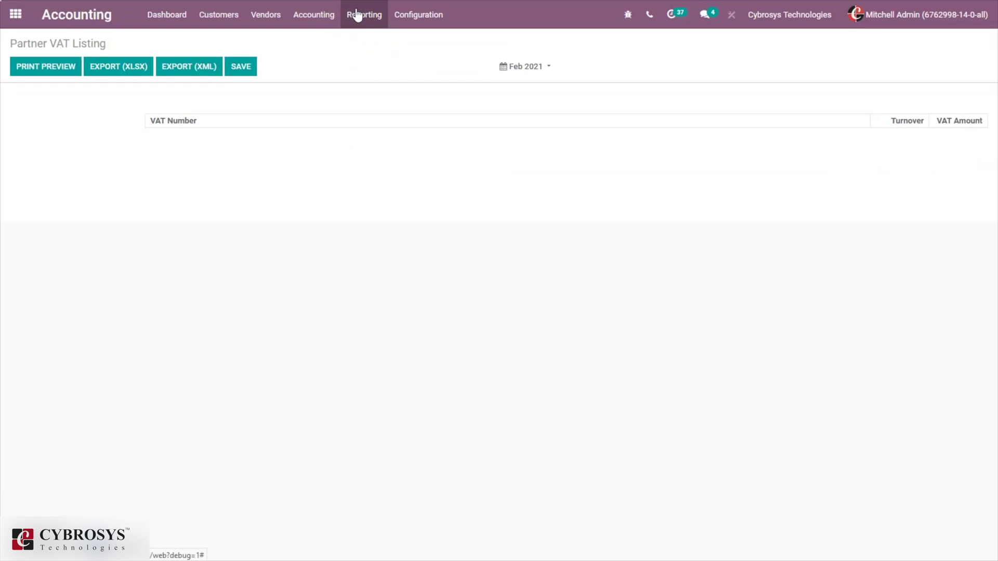
left_click(356, 15)
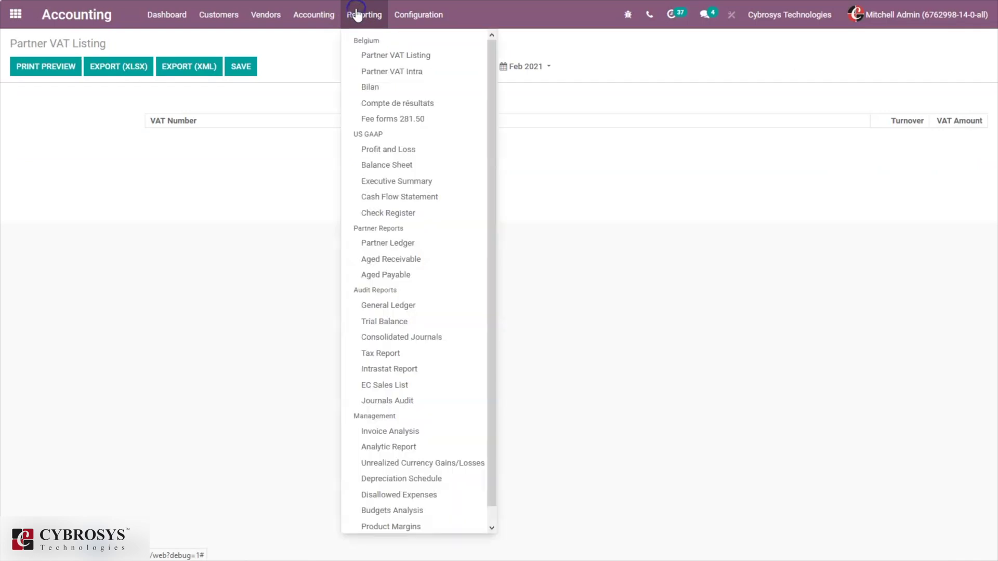
left_click(419, 125)
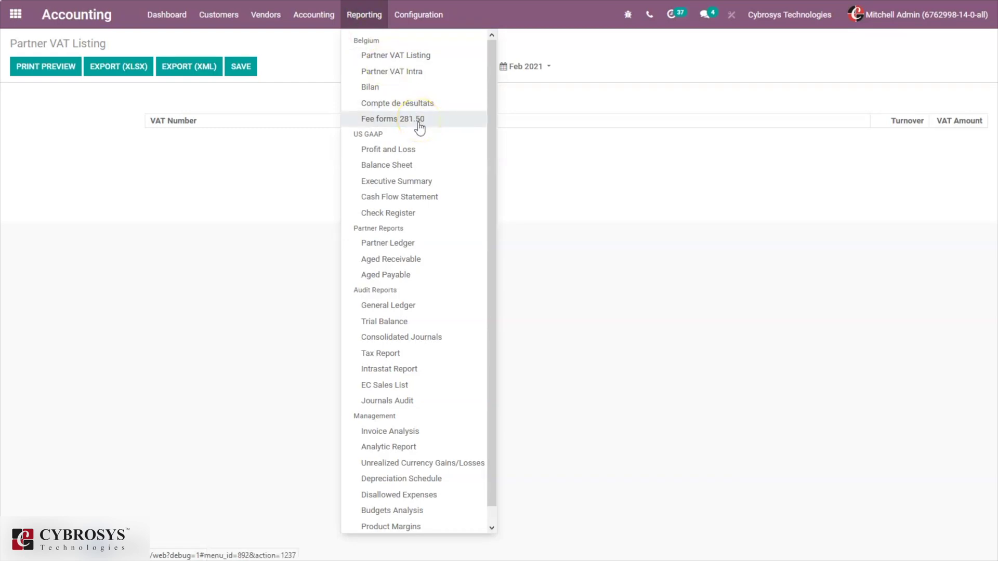
left_click(397, 120)
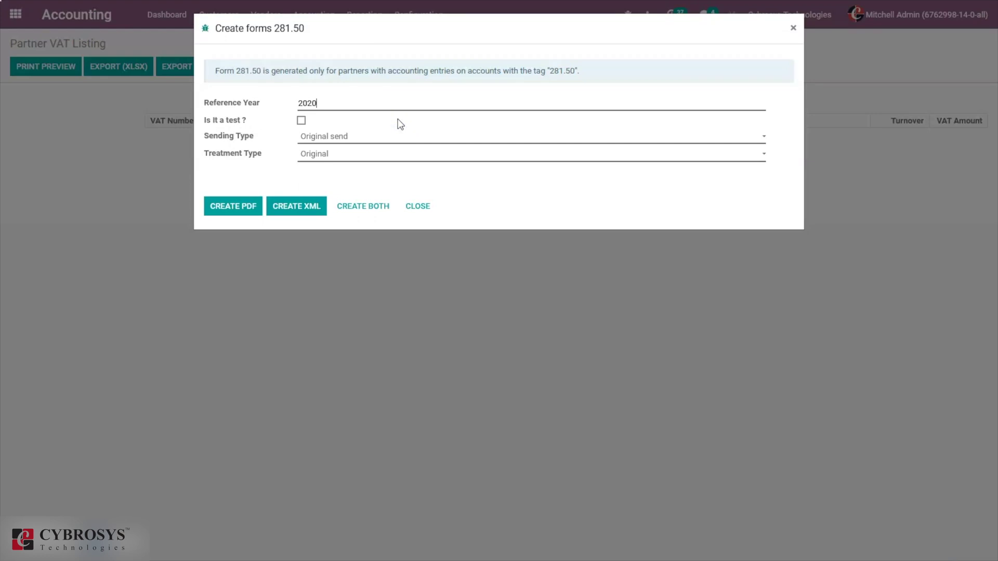
left_click(339, 173)
left_click(417, 206)
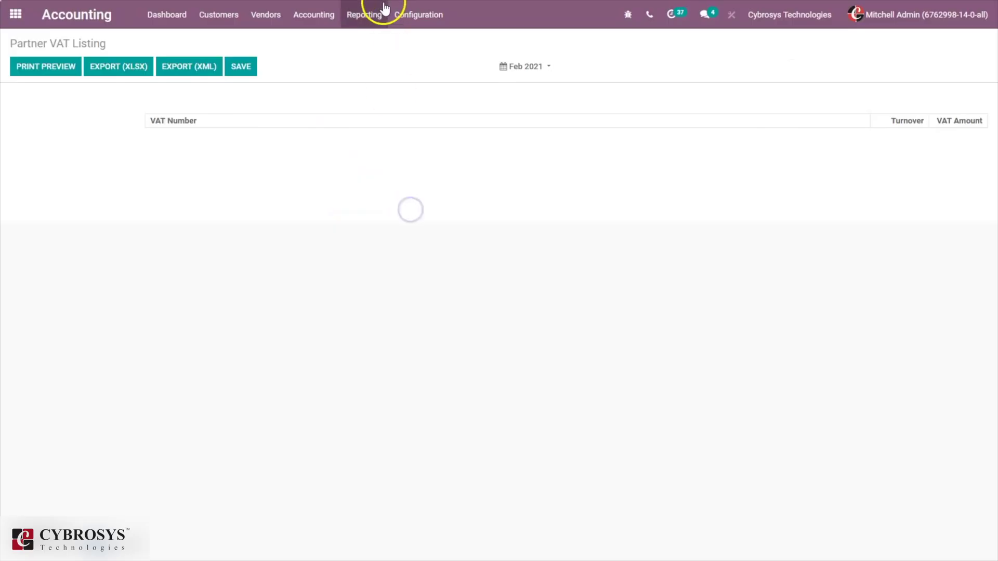
Step: Reopen the Fee forms 281.50 dialog, highlight the 281.50 account tag in its notice and close the dialog without creating forms
left_click(359, 61)
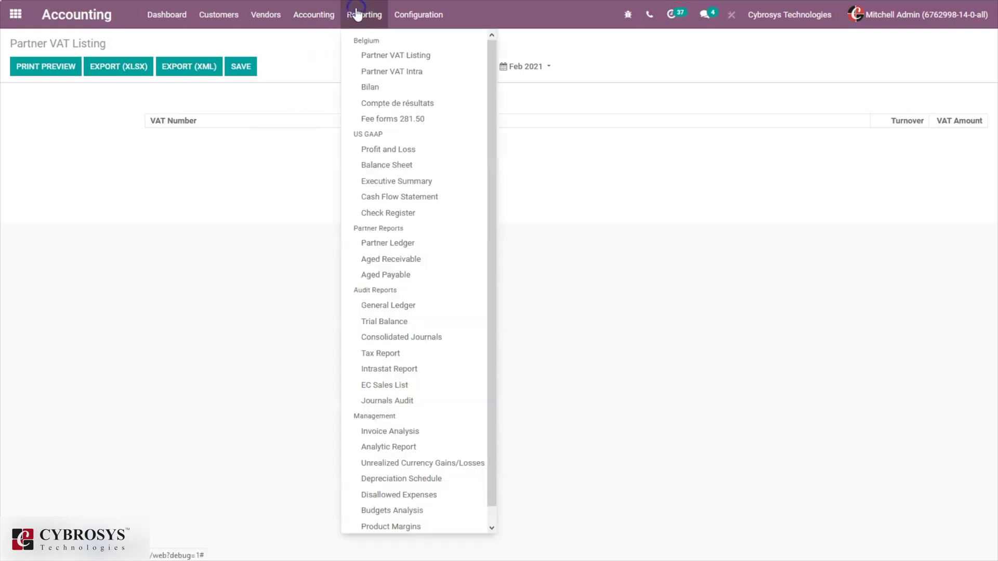
left_click(396, 120)
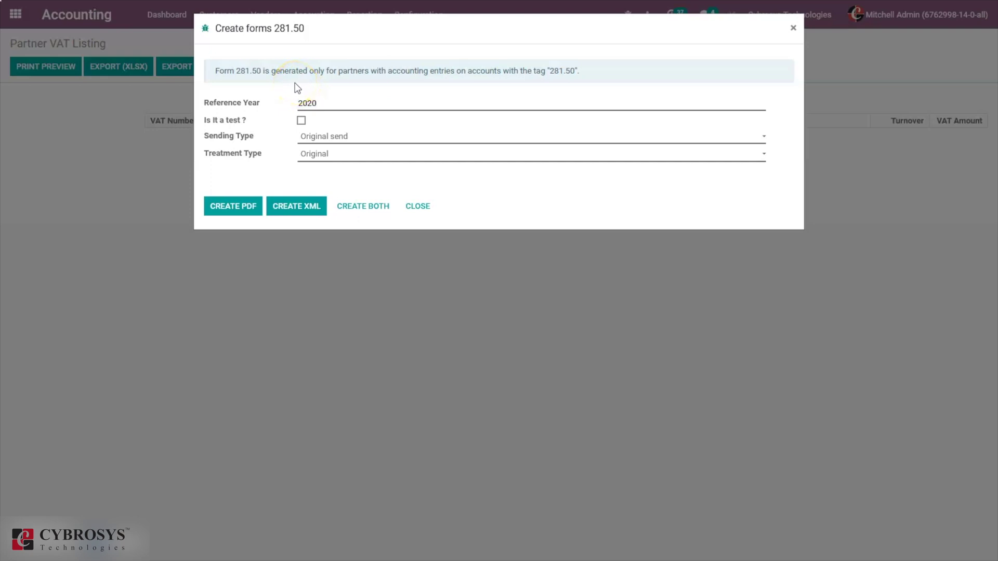
left_click(474, 75)
left_click(573, 68)
left_click(551, 69)
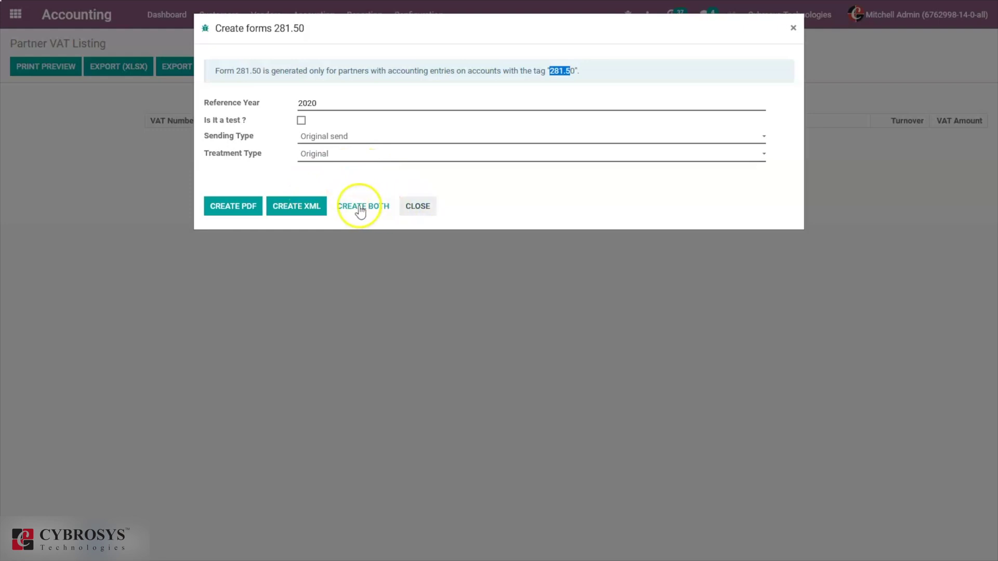
left_click(420, 208)
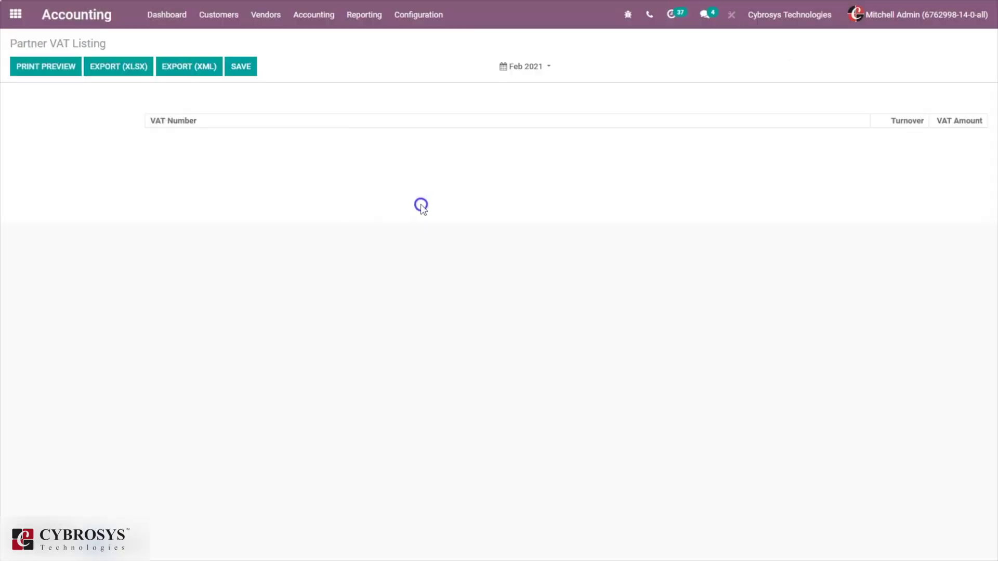
Step: Reload the Partner VAT Listing report and open the Bilan report again
left_click(364, 27)
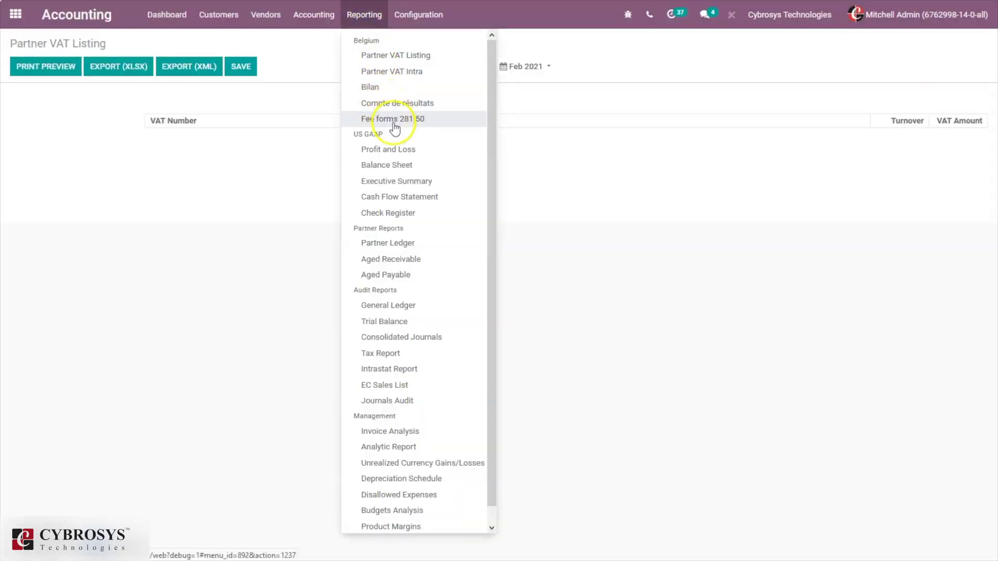
left_click(382, 56)
left_click(356, 16)
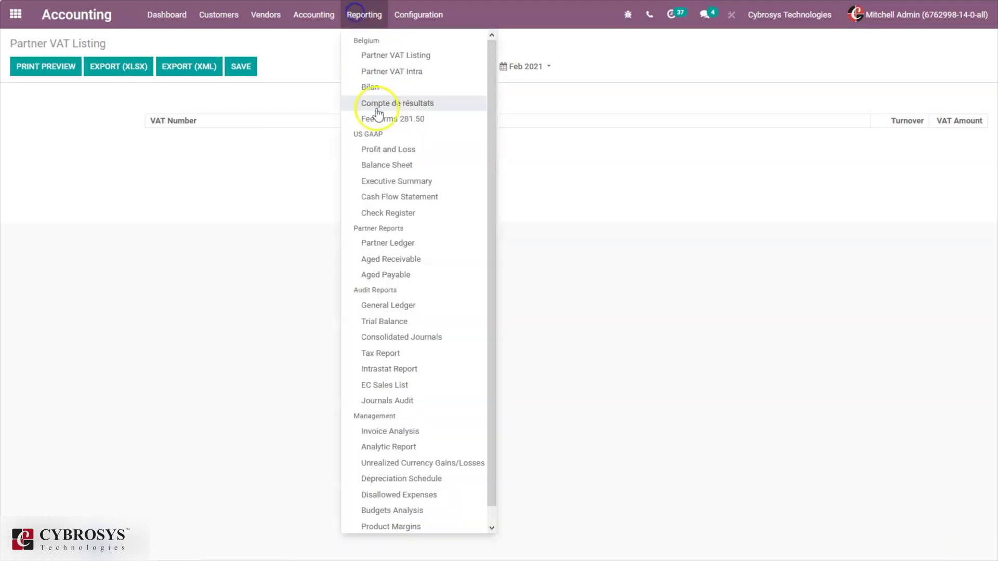
left_click(376, 93)
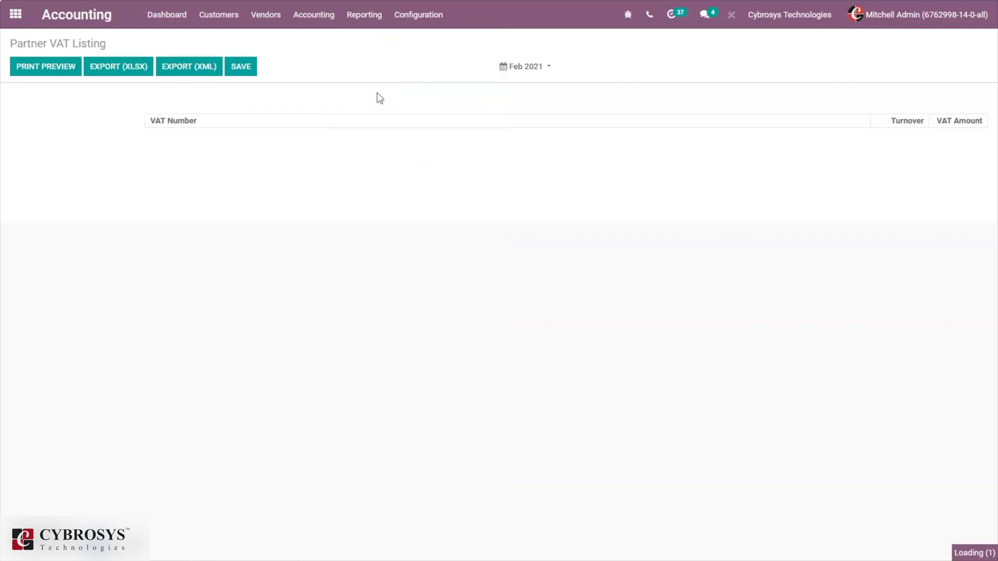